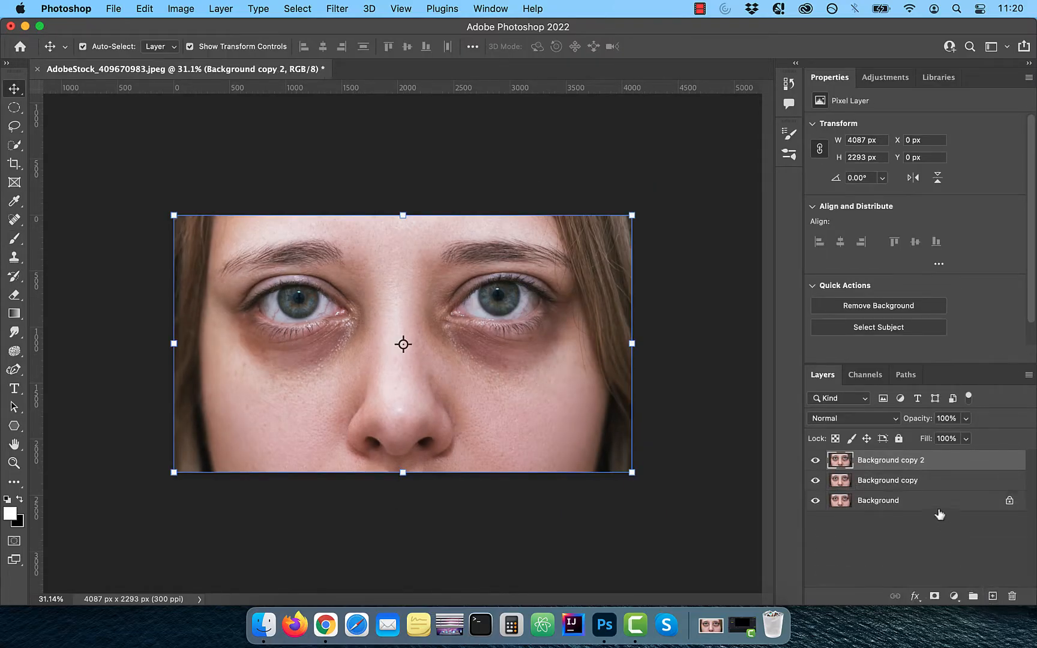
Step: Rename the two duplicate background layers as low and high
double_click(899, 481)
key("BackSpace")
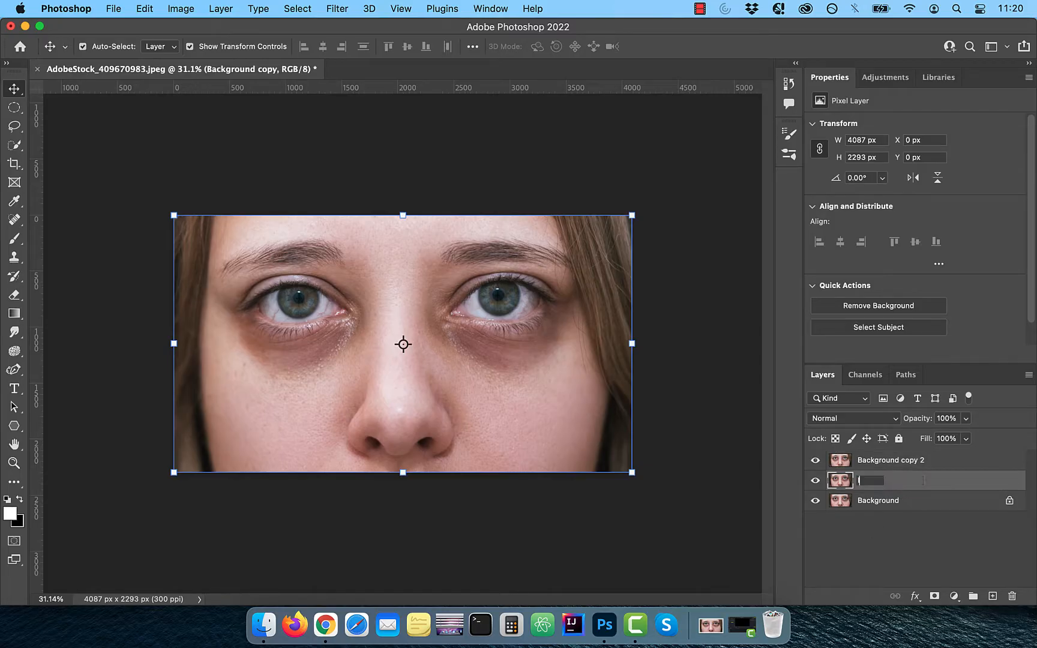
key("Return")
double_click(882, 462)
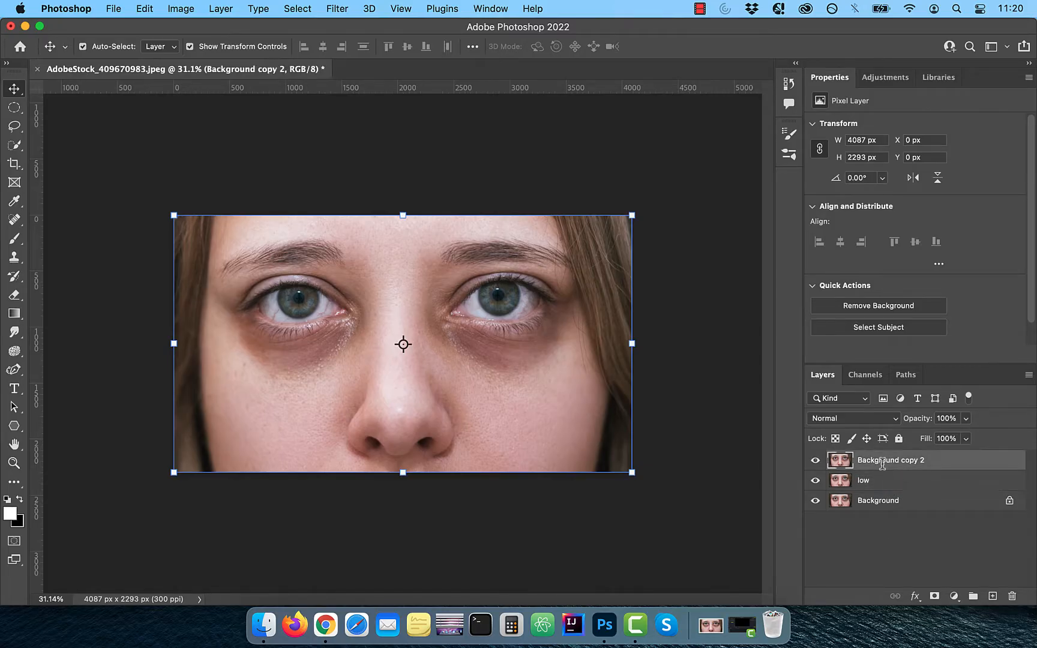
type("high")
key("Return")
Step: Apply a Gaussian Blur with a radius of 40 pixels to the low layer
left_click(873, 482)
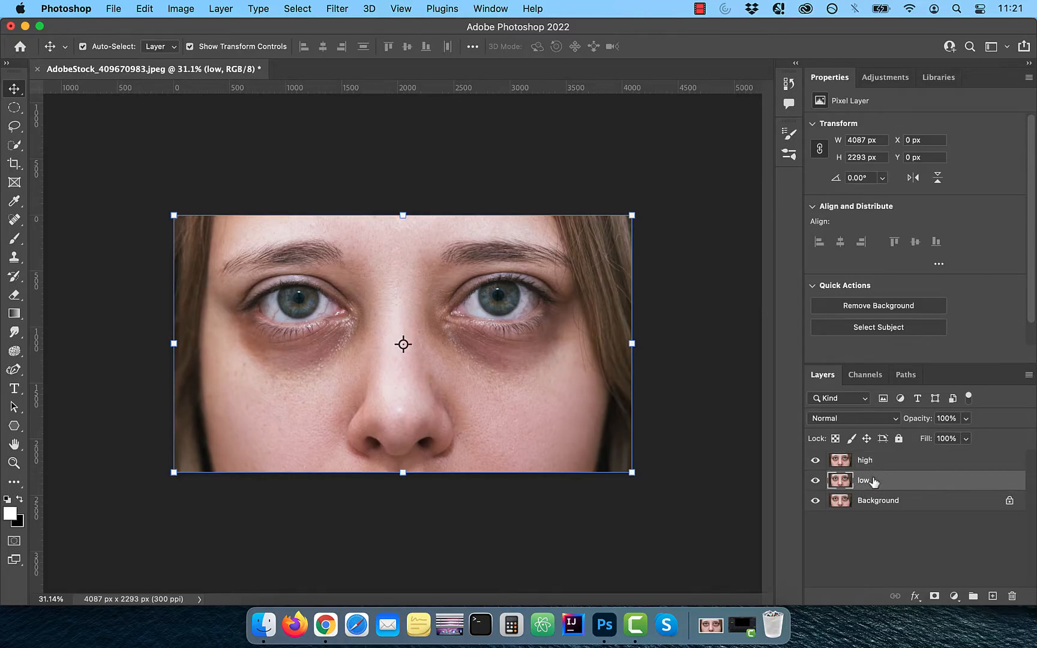
left_click(347, 8)
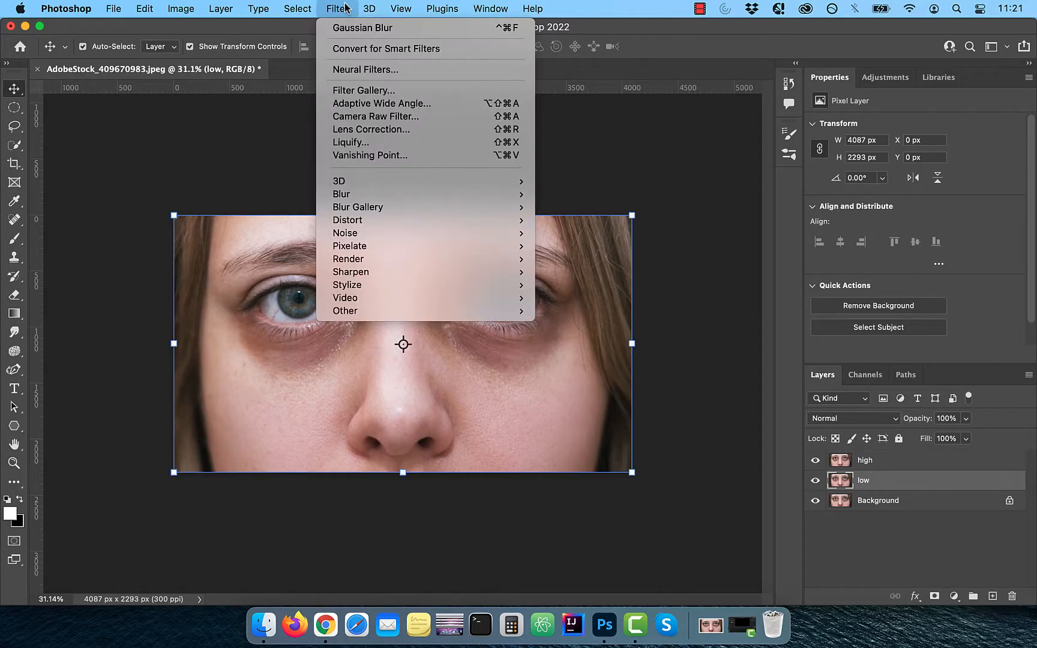
mouse_move(377, 198)
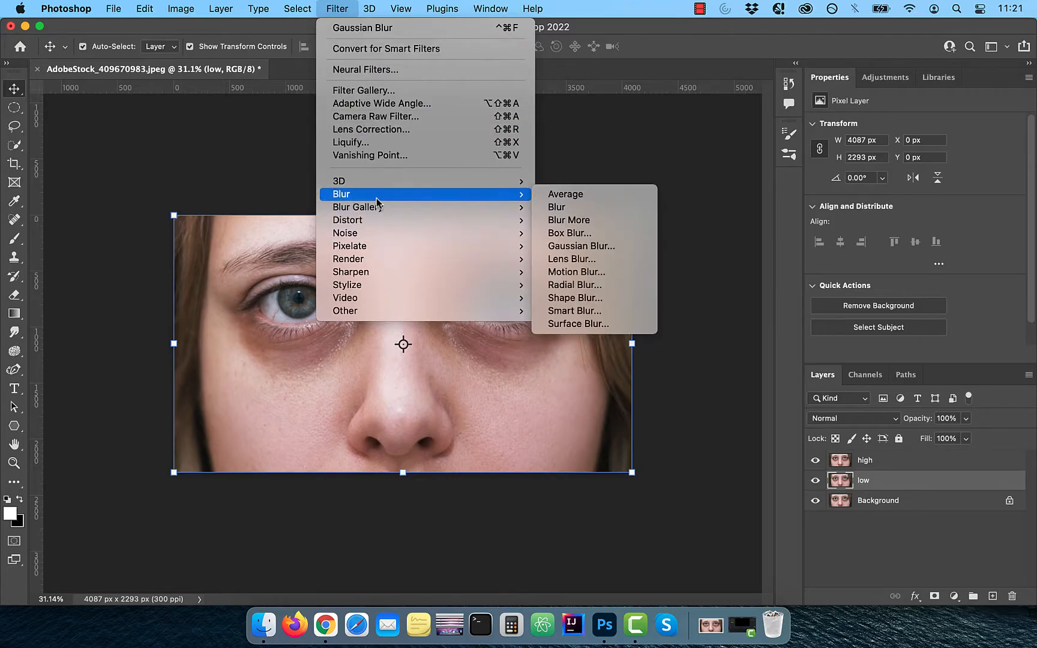
left_click(594, 246)
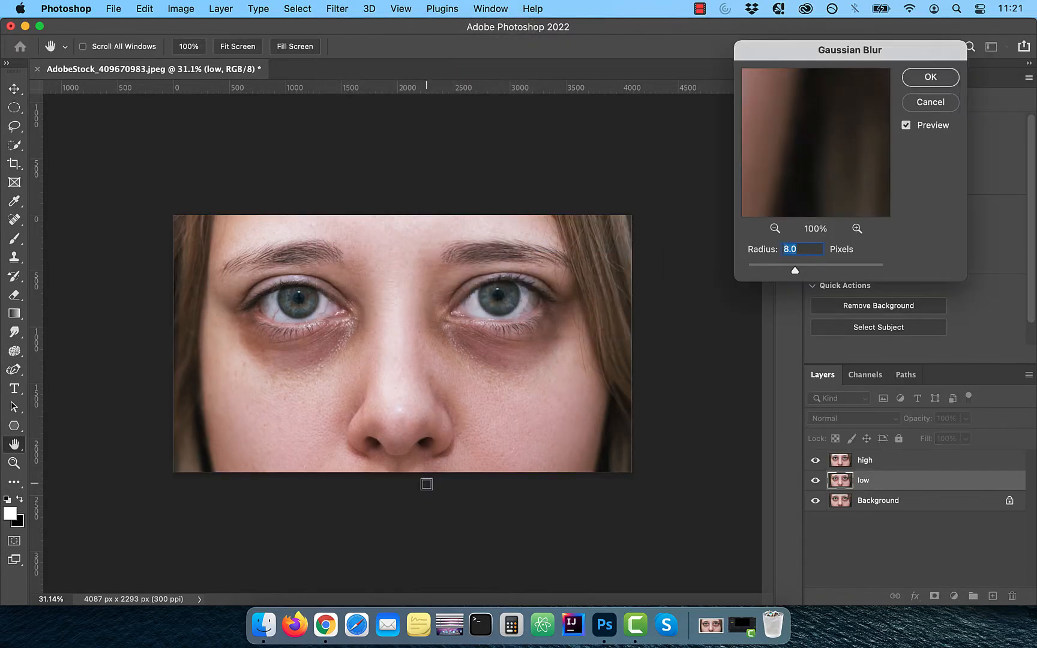
left_click_drag(787, 153, 875, 190)
left_click(775, 229)
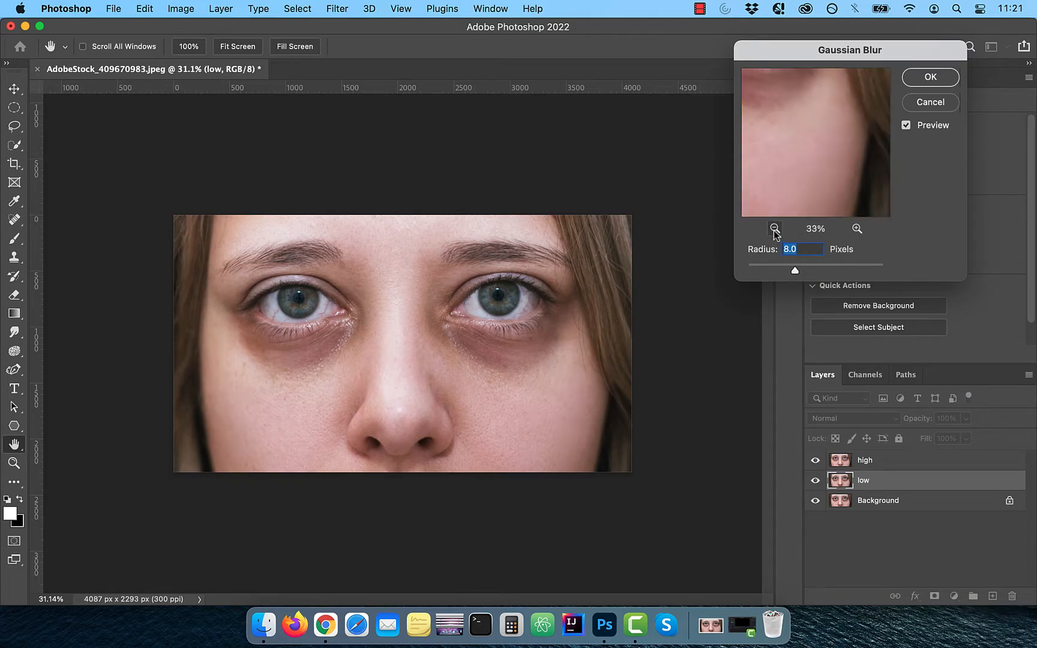
left_click(775, 228)
left_click(775, 229)
type("40")
key("Tab")
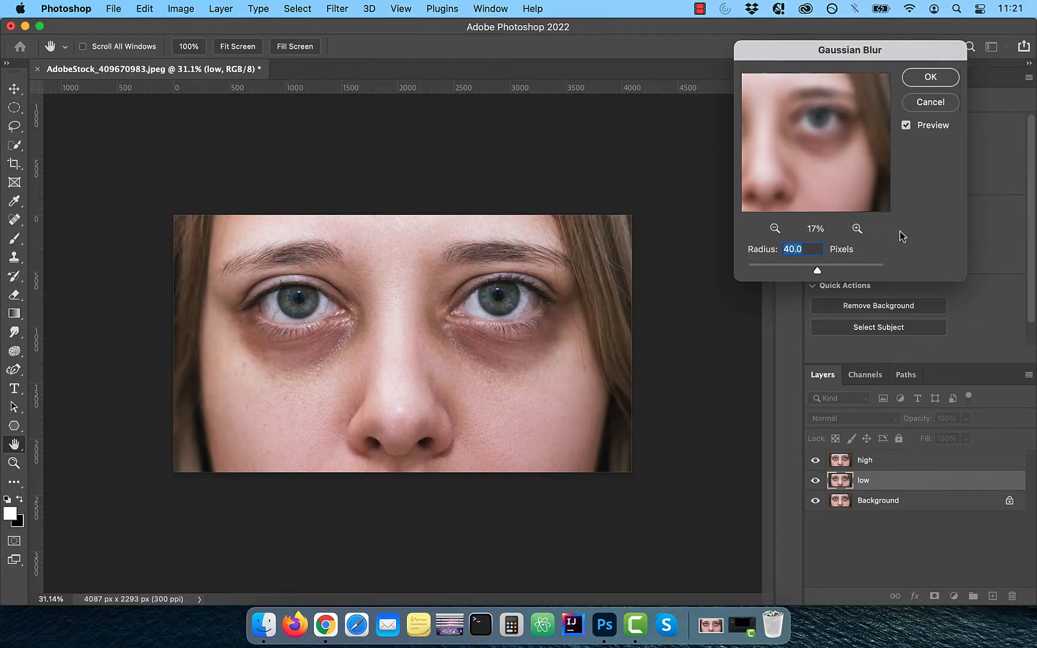
left_click(930, 79)
key("v")
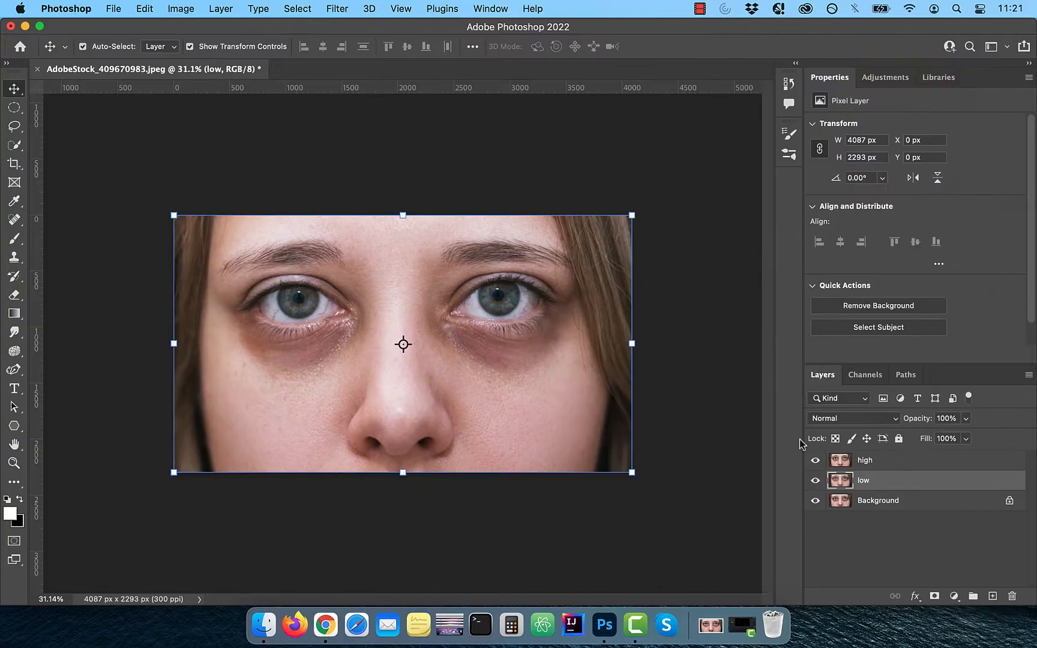
Step: Apply Image to the high layer from the low layer using Subtract blending, scale 2 and offset 128
left_click(864, 466)
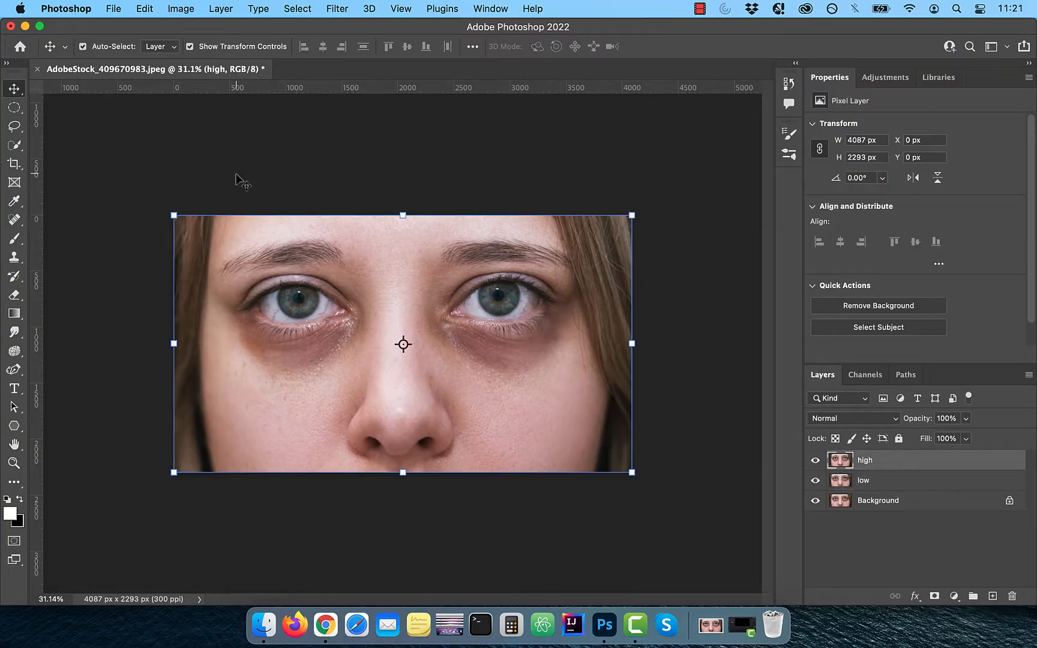
left_click(182, 9)
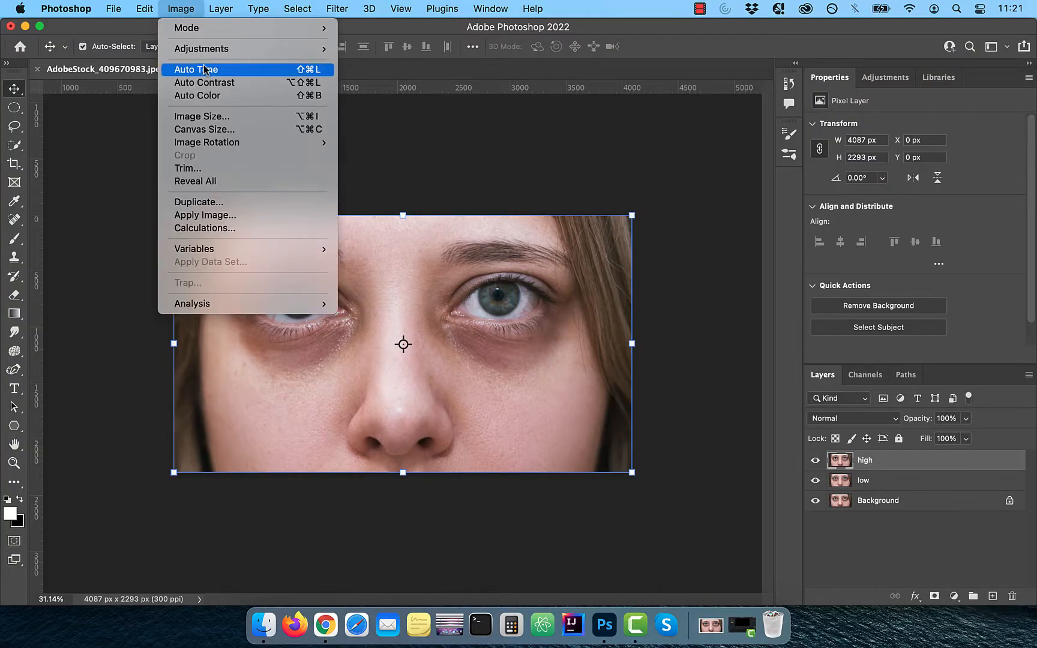
left_click(246, 214)
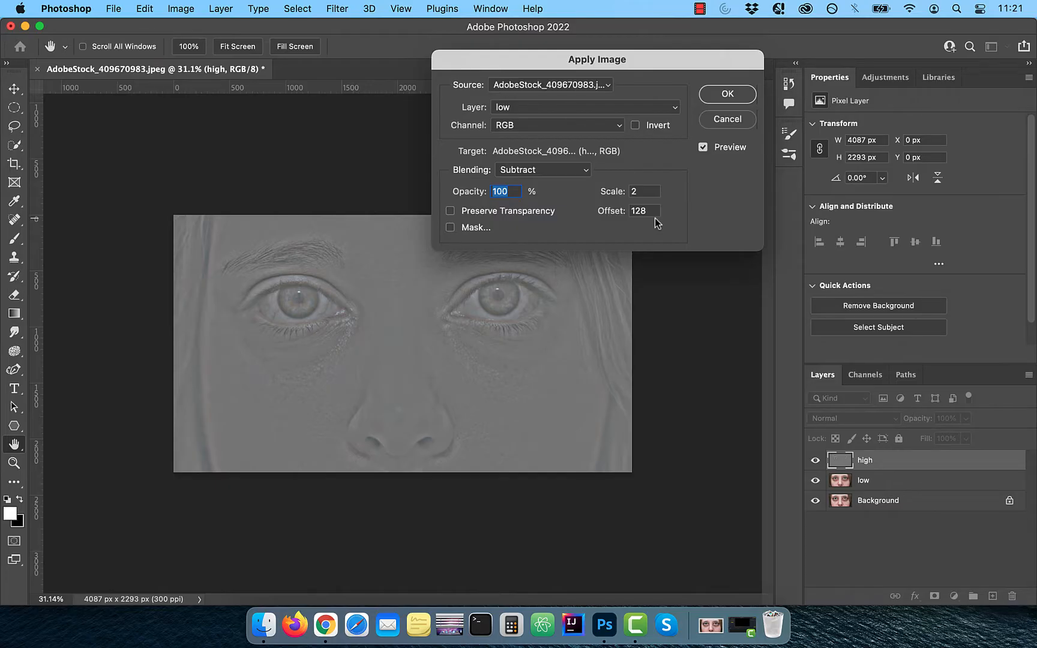
left_click(728, 95)
key("v")
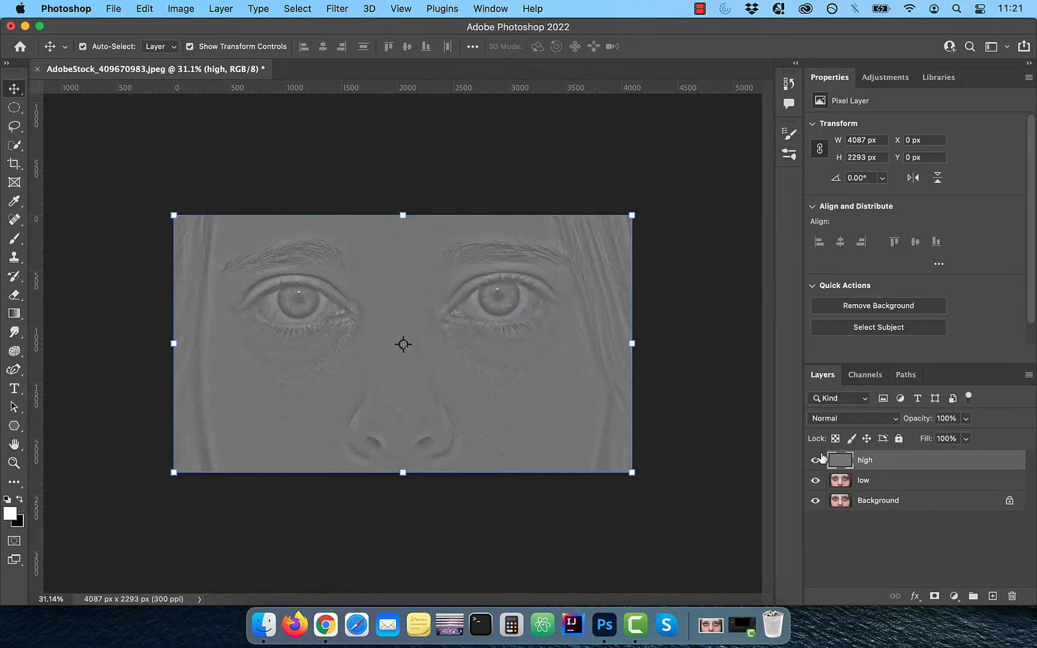
Step: Set the high layer's blend mode to Linear Light
left_click(867, 419)
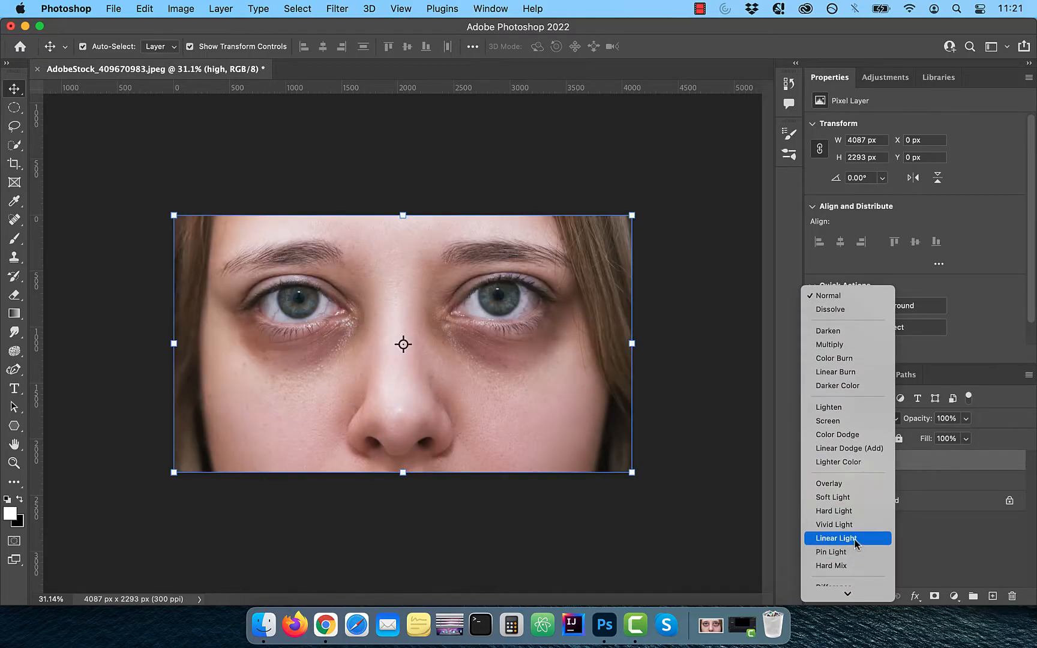
left_click(854, 539)
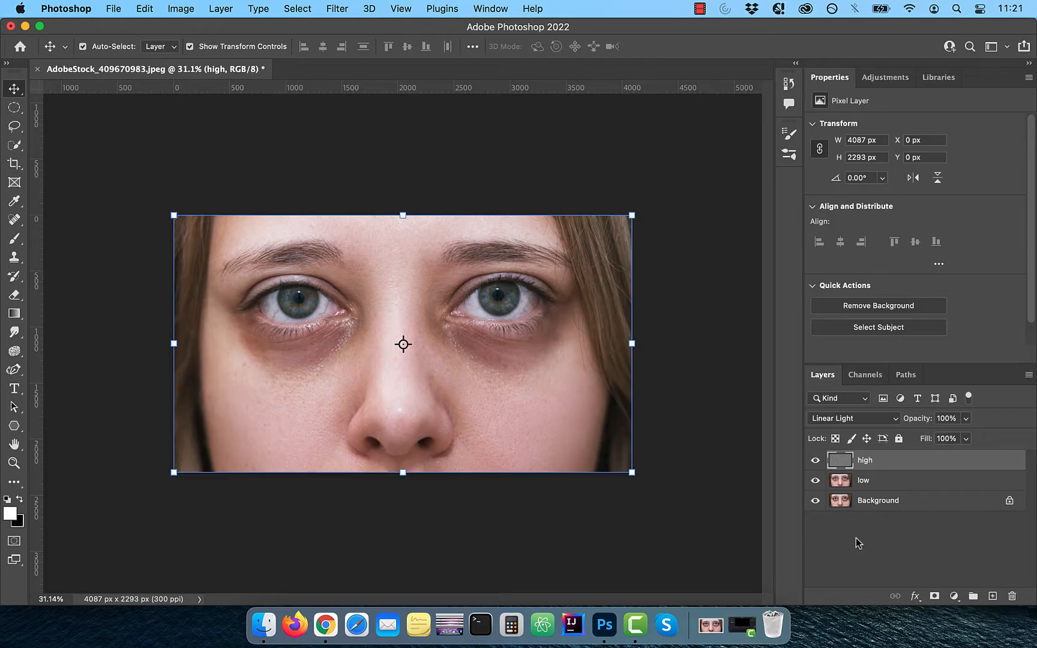
Step: Group the high and low layers together and name the group fs
left_click(853, 529)
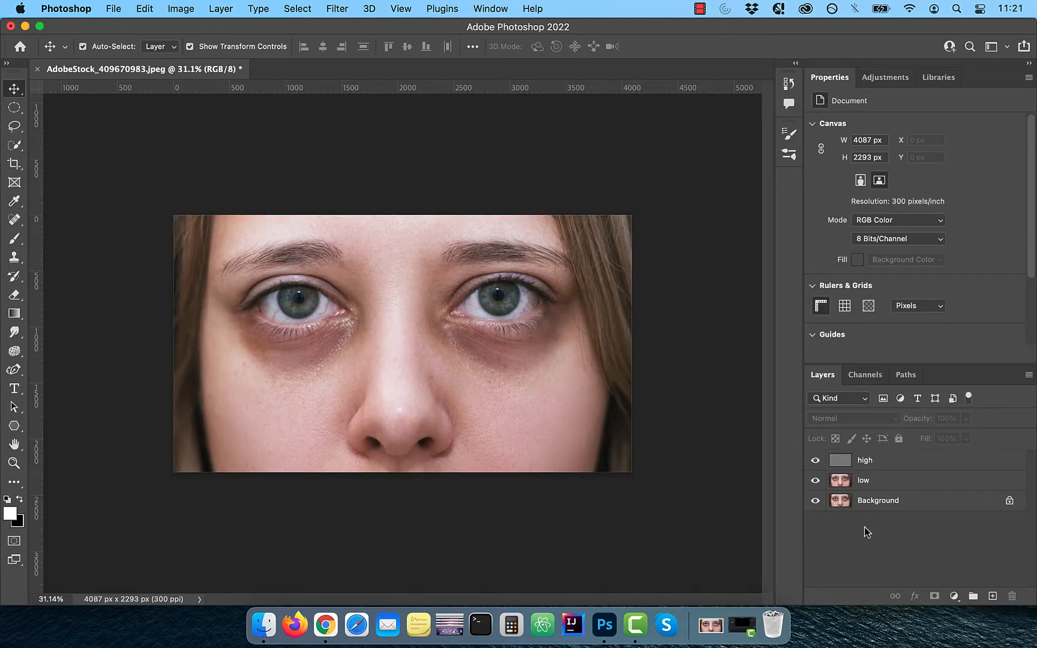
left_click(896, 468)
left_click(897, 484, "shift")
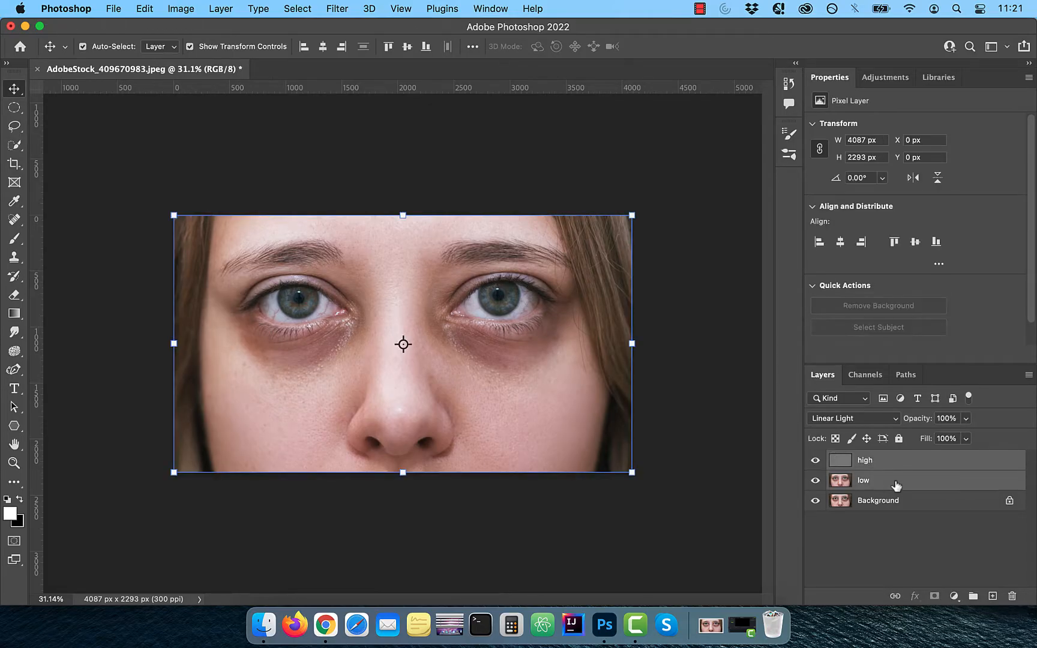
left_click_drag(906, 481, 973, 596)
double_click(871, 461)
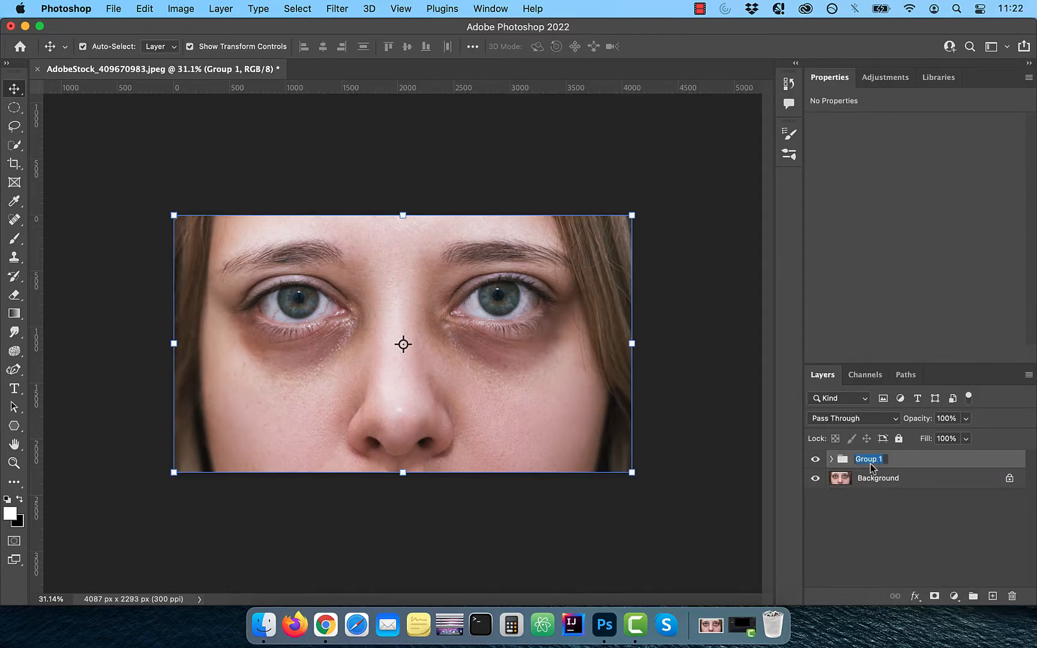
type("fs")
key("Return")
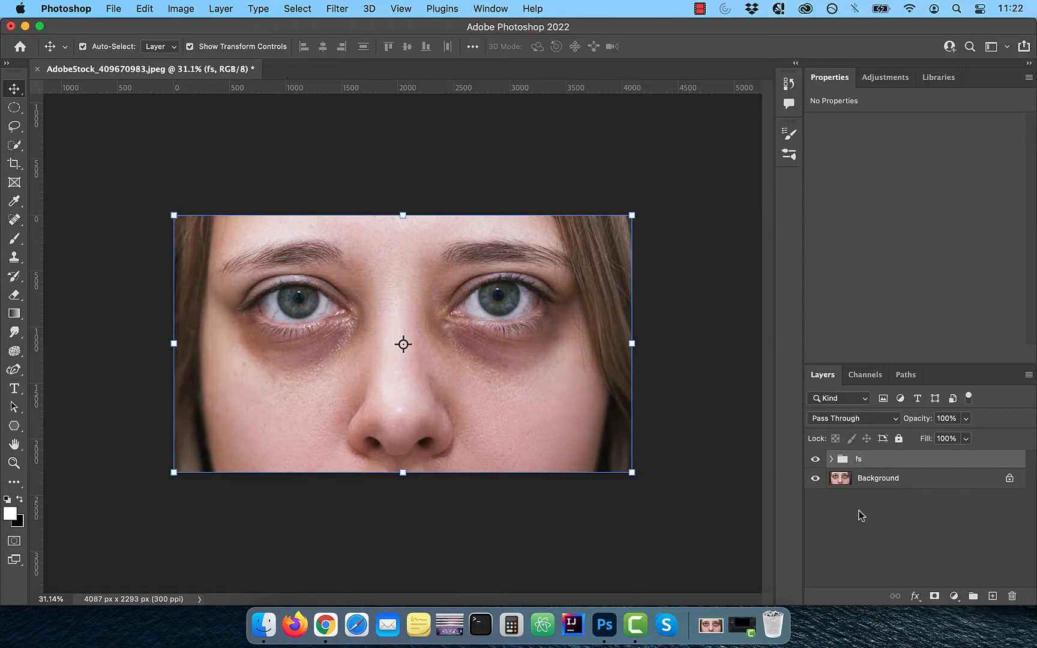
Step: Duplicate the high and low layers and clip each copy to the layer beneath it
left_click(831, 459)
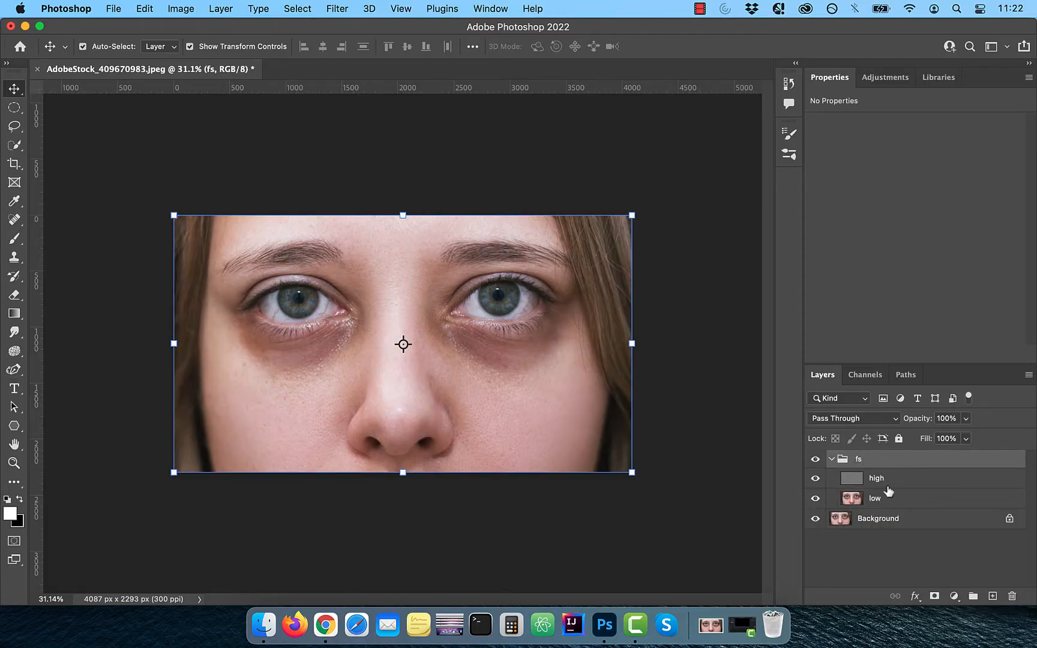
left_click_drag(880, 486, 993, 596)
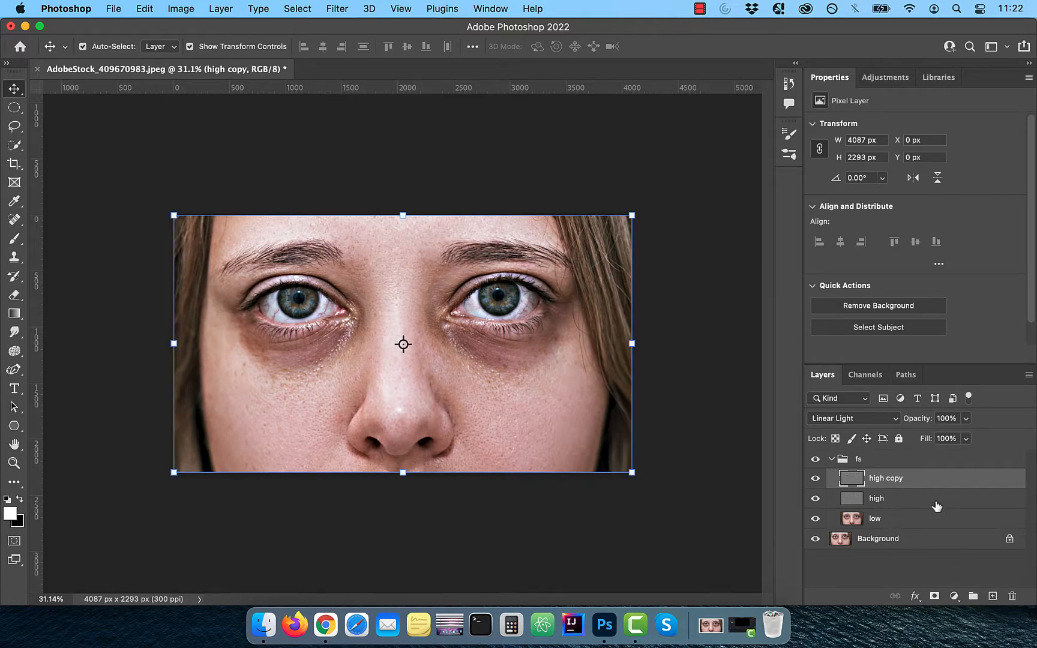
left_click(1001, 485, "alt")
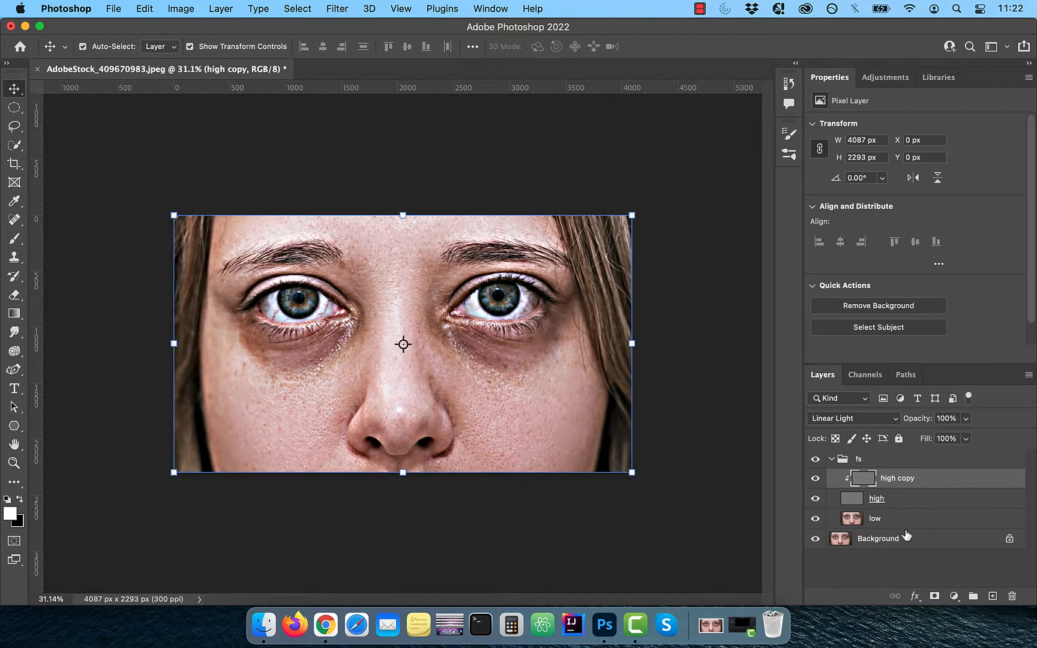
left_click_drag(853, 522, 993, 596)
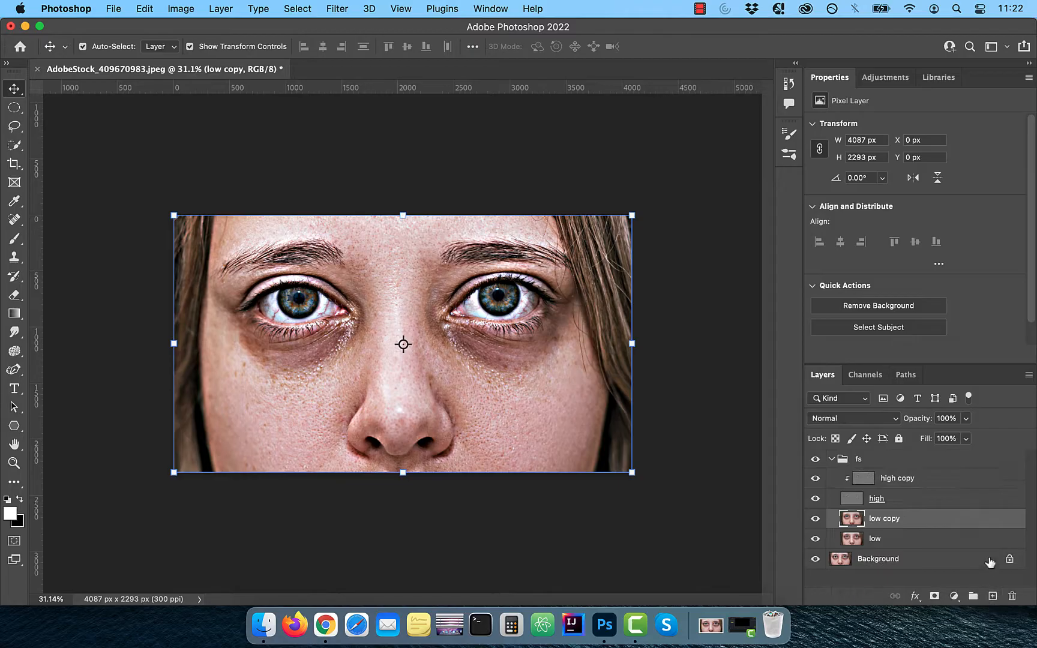
left_click(998, 527, "alt")
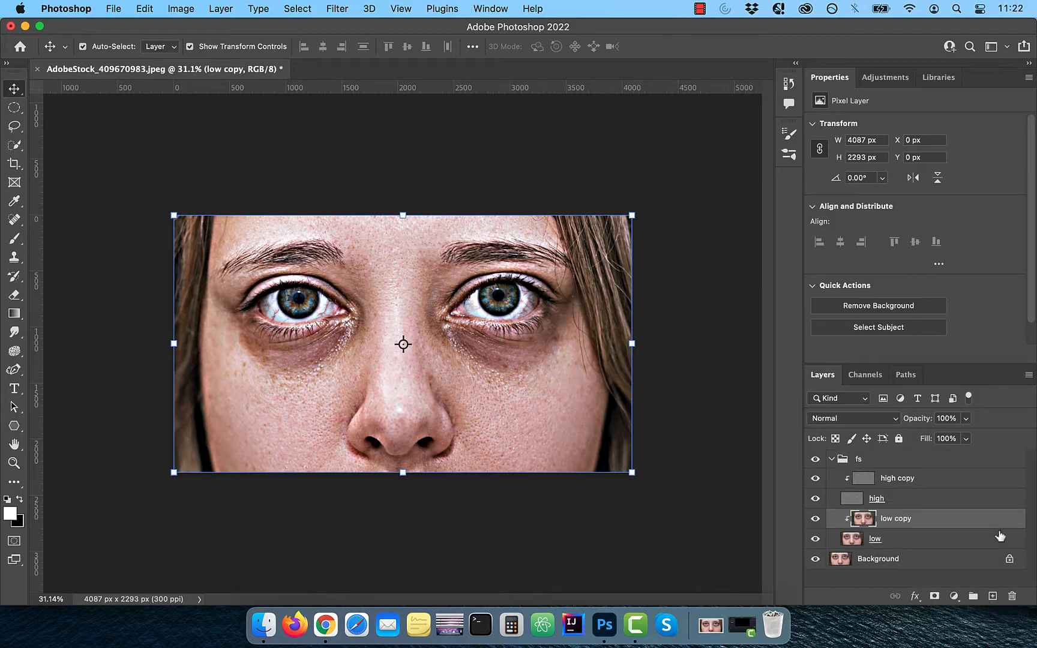
Step: Set the high copy layer's blend mode to Normal
left_click(887, 484)
left_click(865, 419)
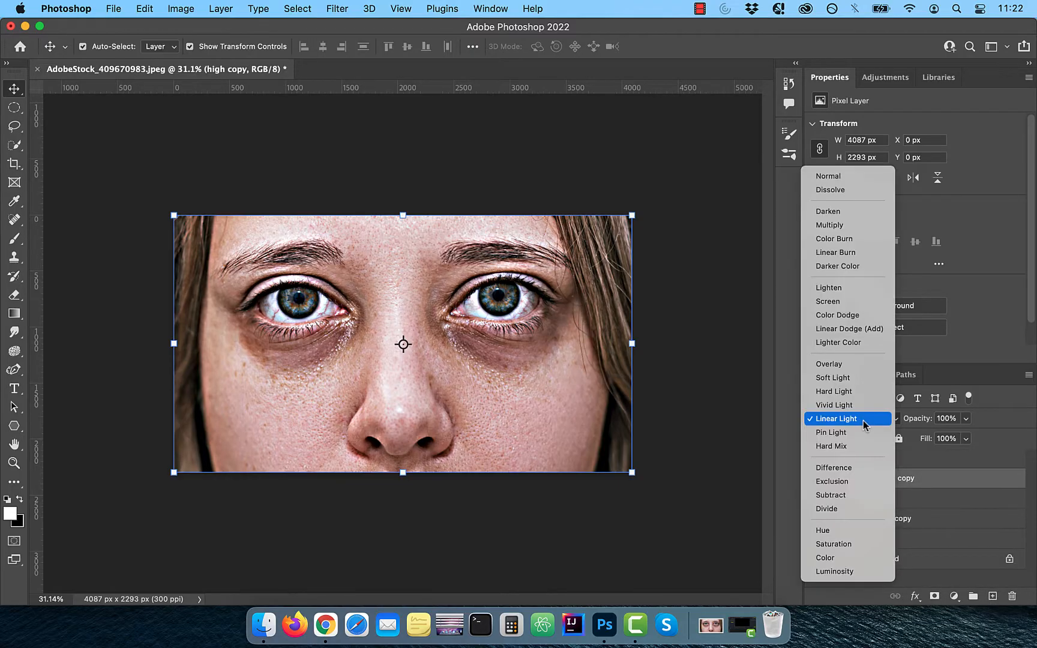
left_click(843, 175)
Step: Select the low copy layer and switch to the Mixer Brush Tool
left_click(865, 521)
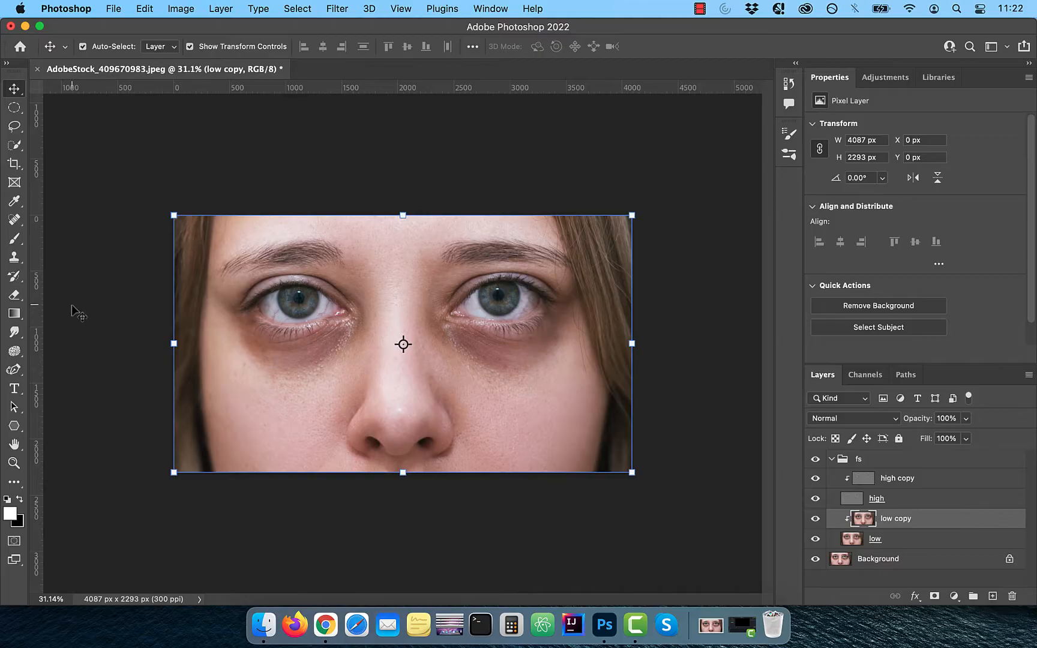
left_click(15, 246)
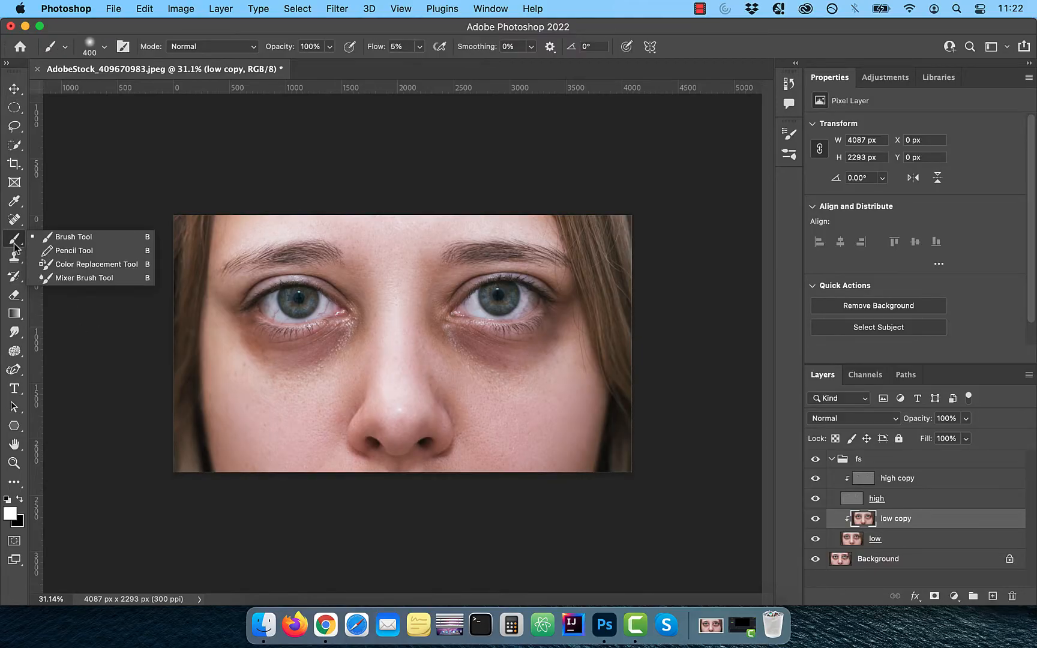
left_click(86, 277)
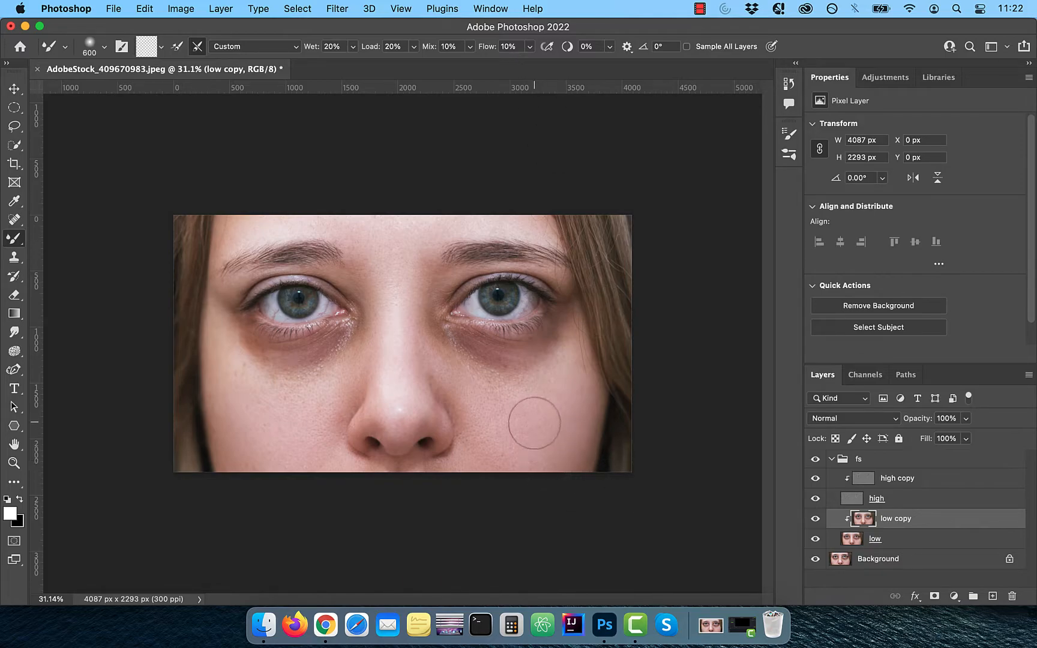
scroll(532, 421, "up", 3)
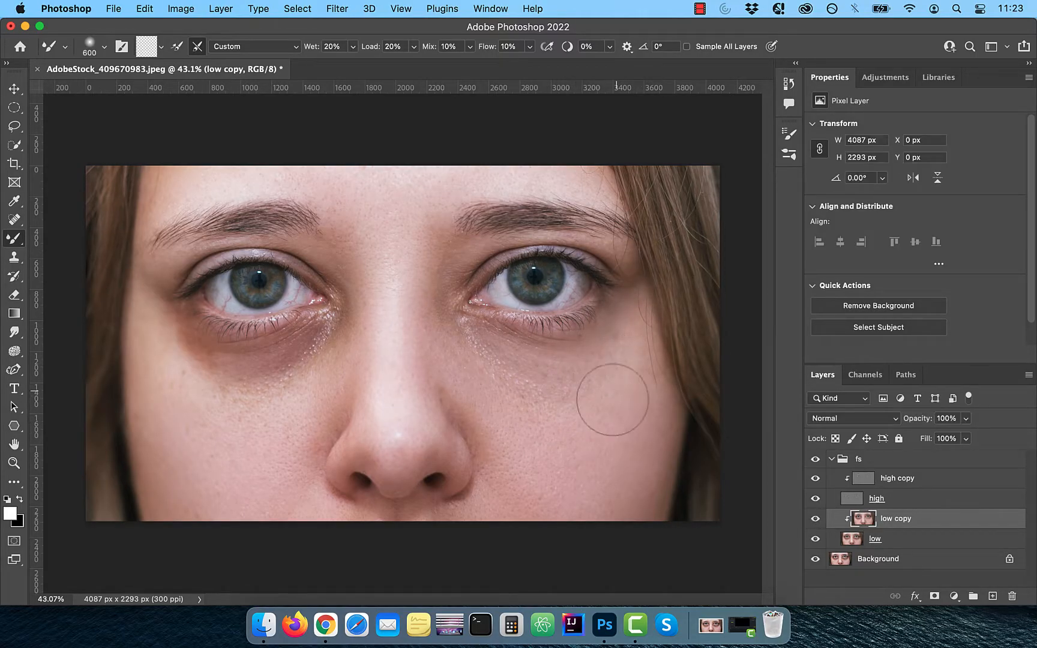
left_click(817, 521)
left_click(817, 521)
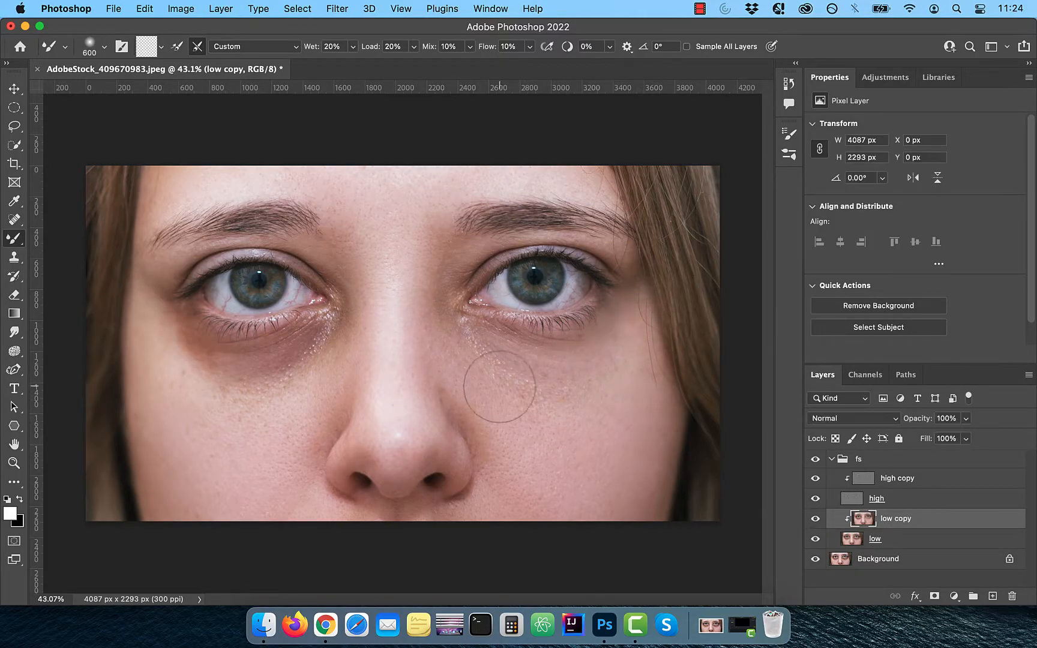
Step: On the high copy layer, lasso a feathered selection around the dark circle under the right-side eye
left_click(897, 478)
left_click(15, 128)
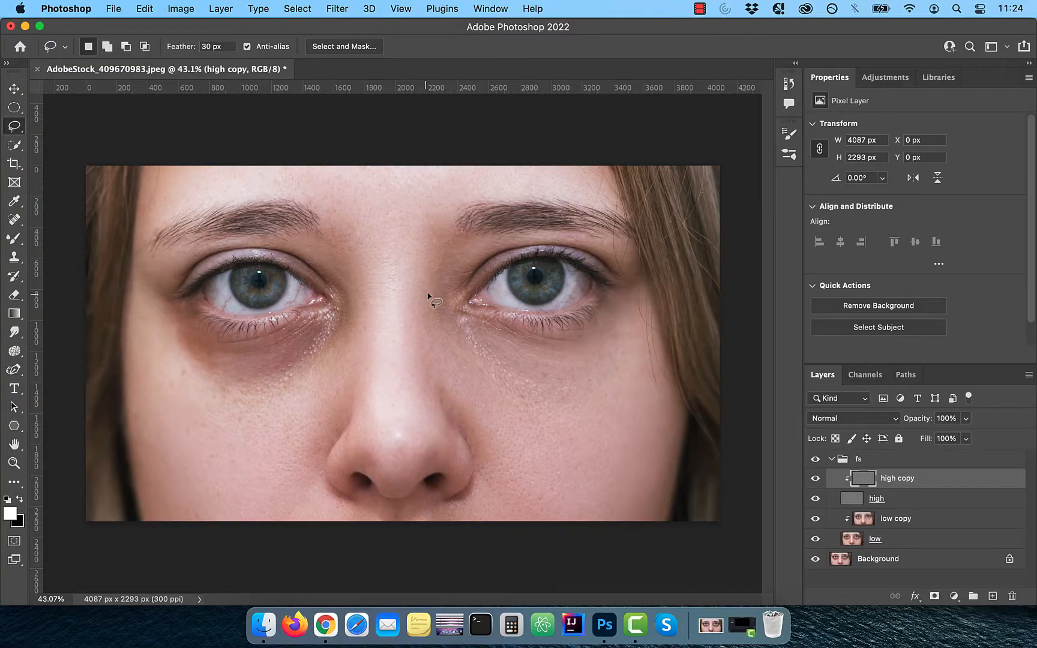
mouse_move(430, 287)
left_mouse_down()
mouse_move(452, 369)
mouse_move(505, 408)
mouse_move(587, 422)
mouse_move(642, 401)
mouse_move(648, 376)
mouse_move(624, 292)
mouse_move(601, 327)
mouse_move(570, 343)
mouse_move(518, 343)
mouse_move(445, 315)
left_mouse_up()
left_click_drag(432, 275, 432, 277)
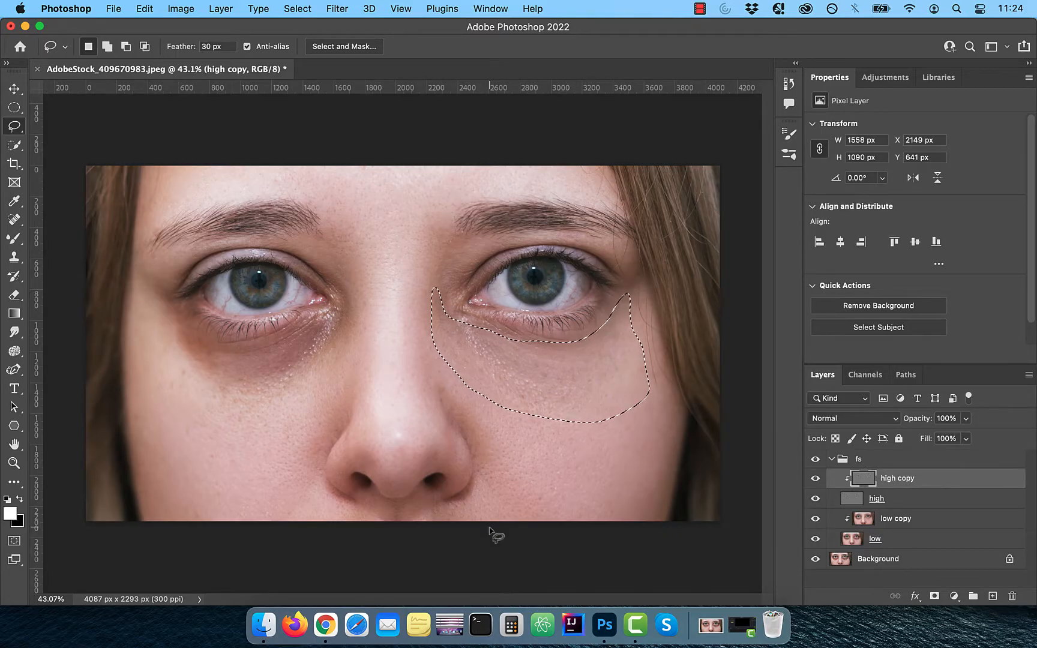
Step: Apply a Gaussian Blur with a radius of 3 pixels to the selection on the high copy layer
left_click(344, 11)
mouse_move(369, 194)
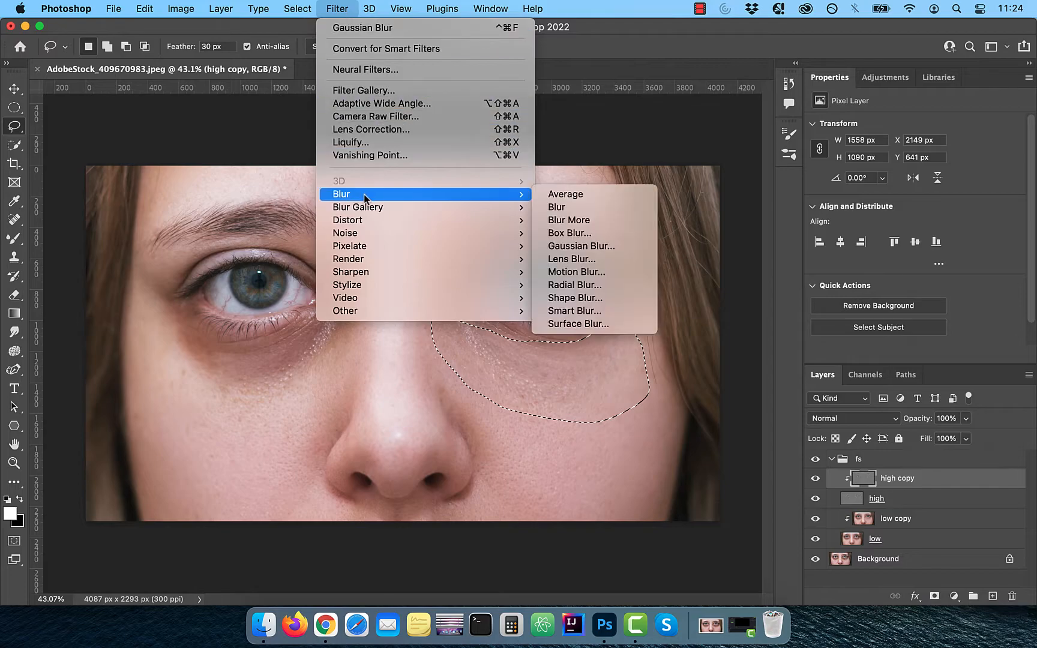
left_click(608, 252)
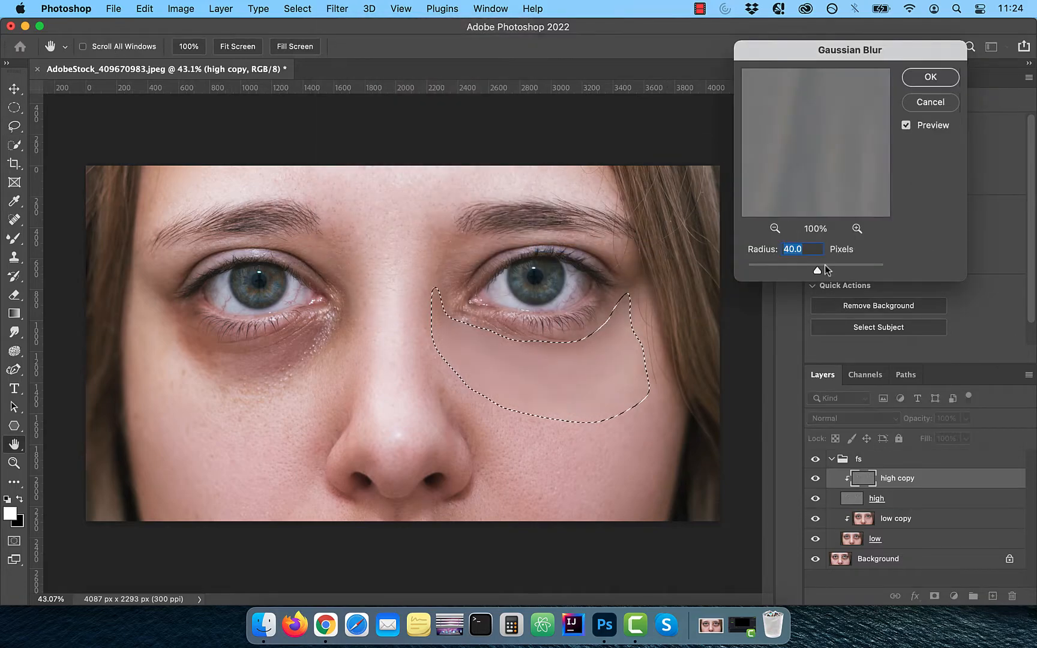
type("1.5")
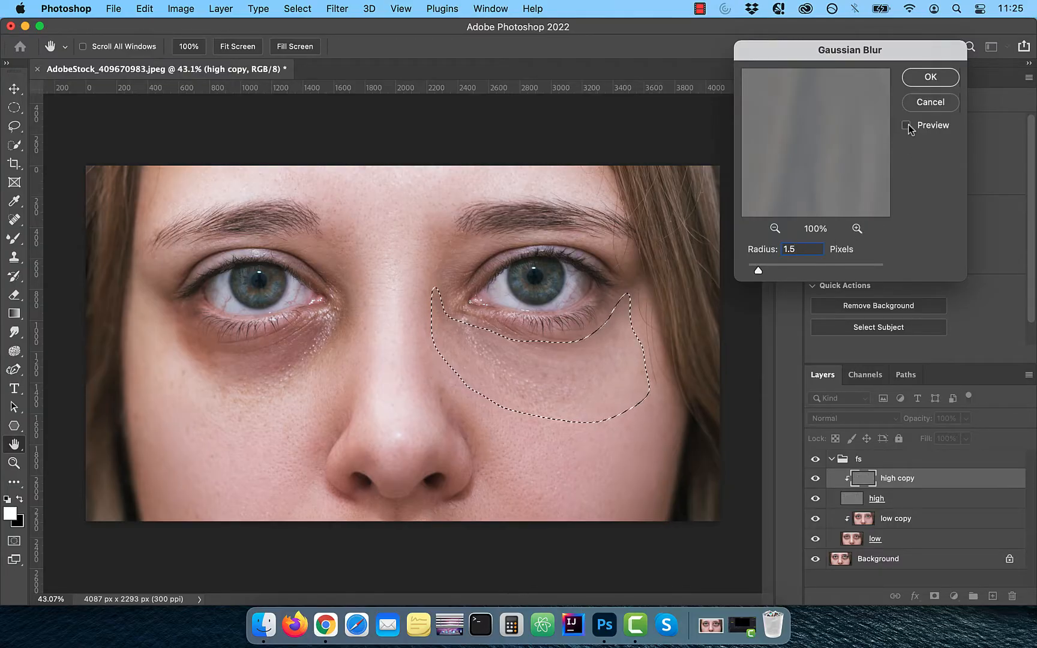
left_click(907, 126)
left_click_drag(793, 250, 751, 252)
type("2")
left_click_drag(800, 249, 733, 253)
type("3")
key("Return")
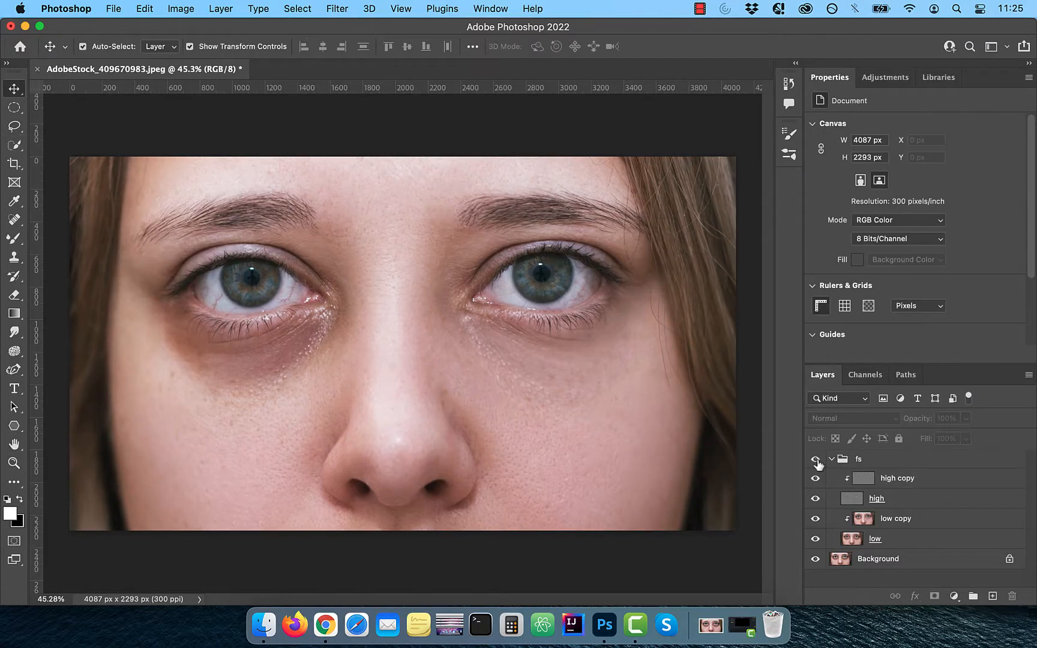
Step: Toggle the fs group's visibility repeatedly to compare the retouch with the original
left_click(816, 460)
left_click(815, 459)
left_click(815, 460)
left_click(815, 460)
left_click(815, 460)
left_click(815, 460)
left_click(815, 460)
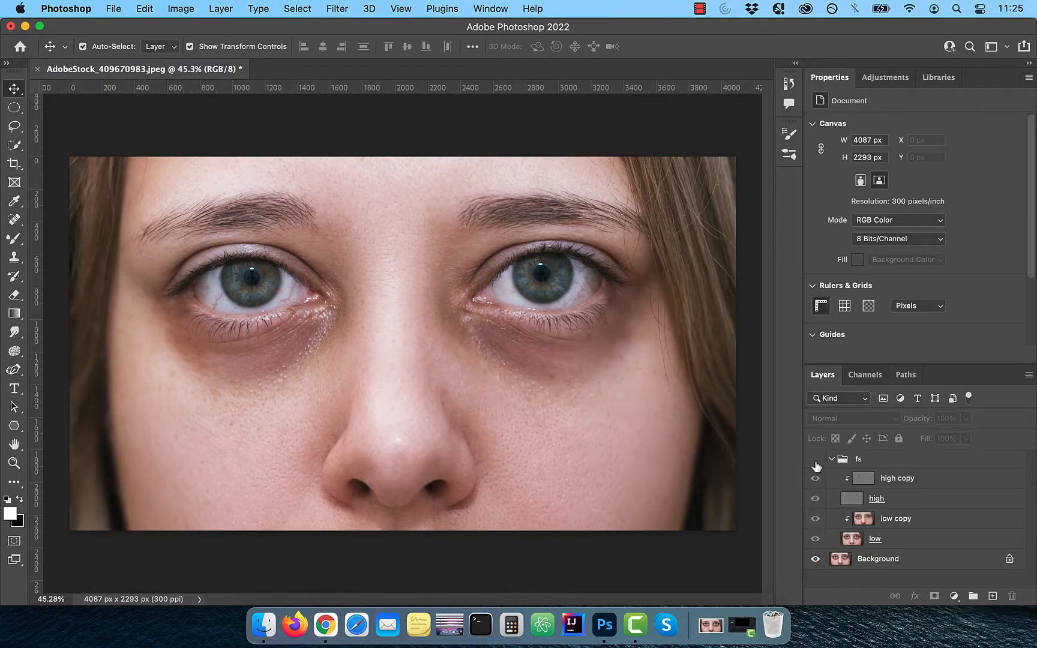
left_click(815, 459)
Step: Lasso a selection around the right side of the face and add it as a layer mask on the fs group
left_click(15, 126)
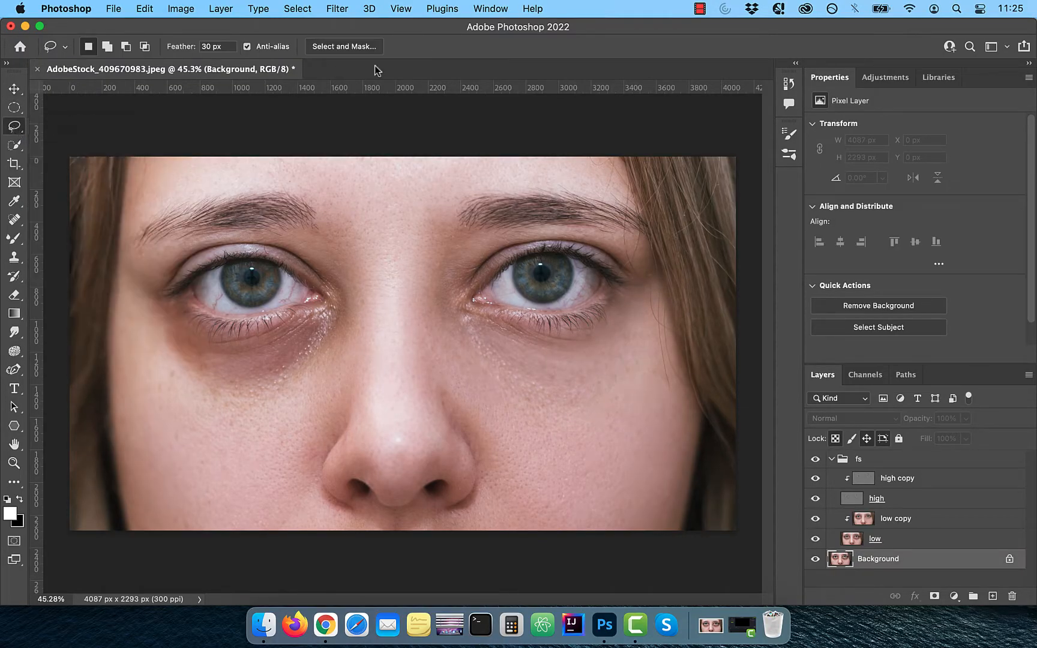
mouse_move(429, 207)
left_mouse_down()
mouse_move(445, 377)
mouse_move(725, 375)
mouse_move(509, 121)
mouse_move(428, 153)
left_mouse_up()
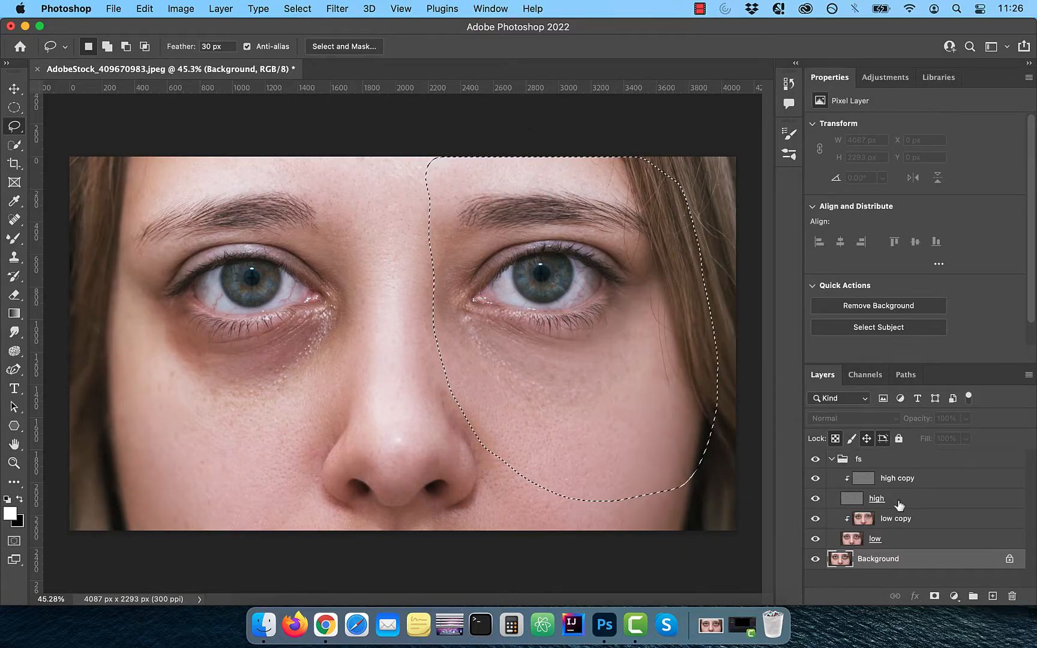
left_click(868, 461)
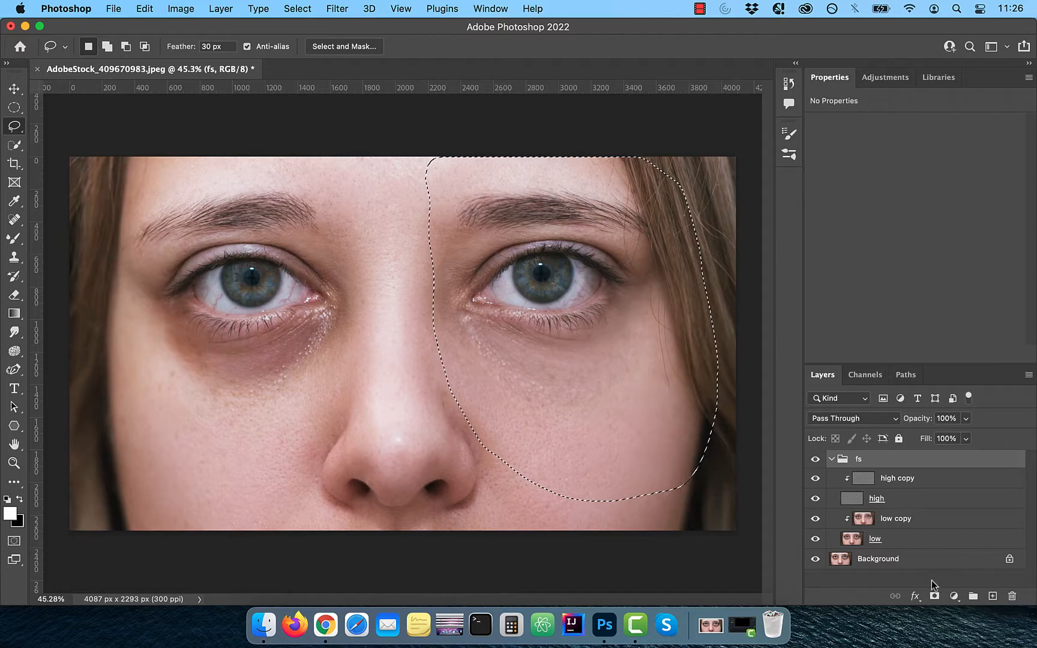
left_click(934, 596)
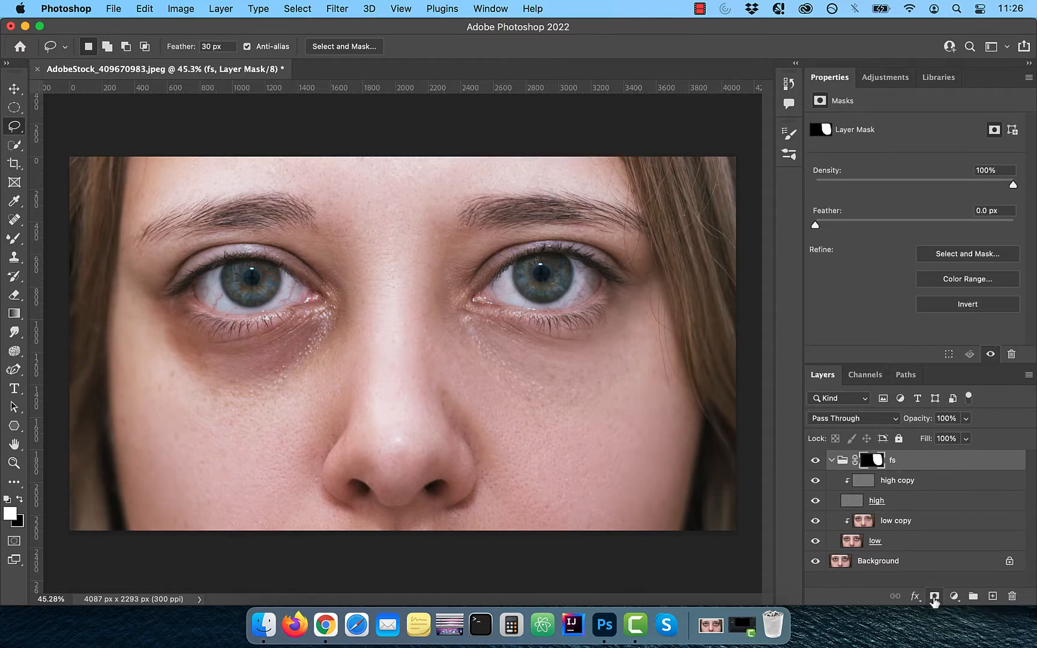
left_click(815, 460)
left_click(816, 461)
left_click(817, 461)
scroll(579, 494, "down", 2)
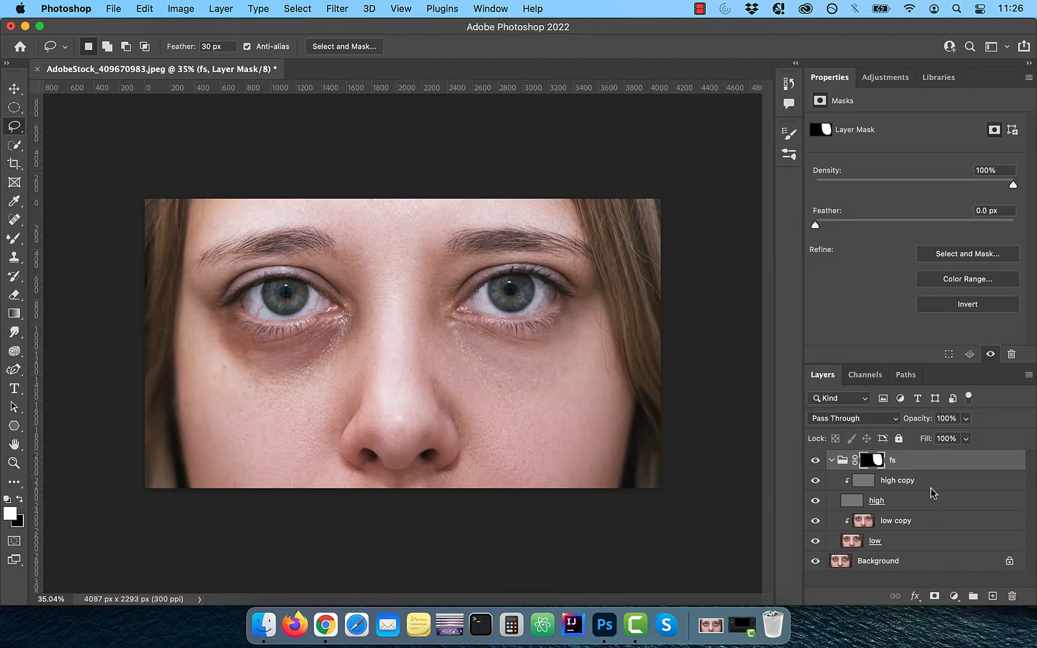
Step: Stamp all visible layers into a new layer named stamped copy, and hide and collapse the fs group
key("super+alt+shift+e")
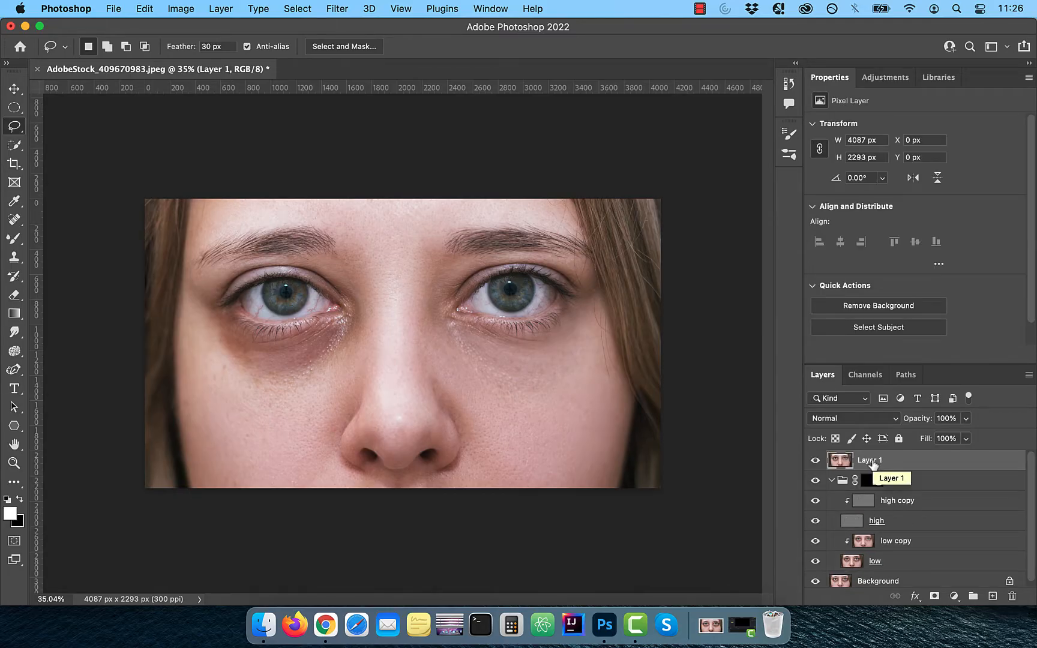
double_click(871, 461)
type("stamped cop")
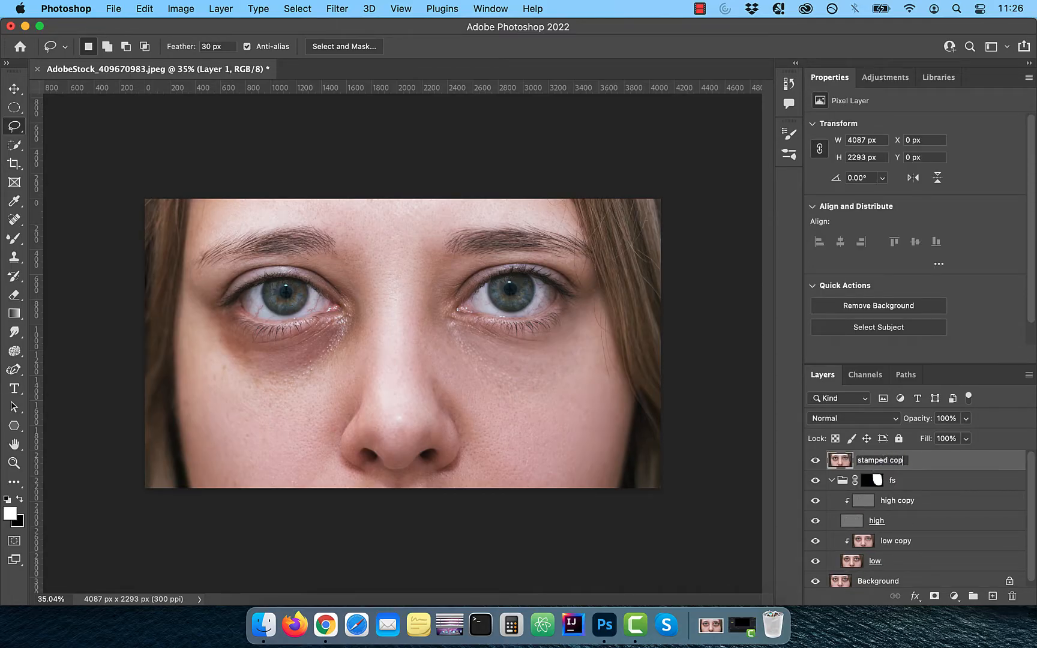
type("y")
key("Return")
left_click(815, 481)
left_click(831, 481)
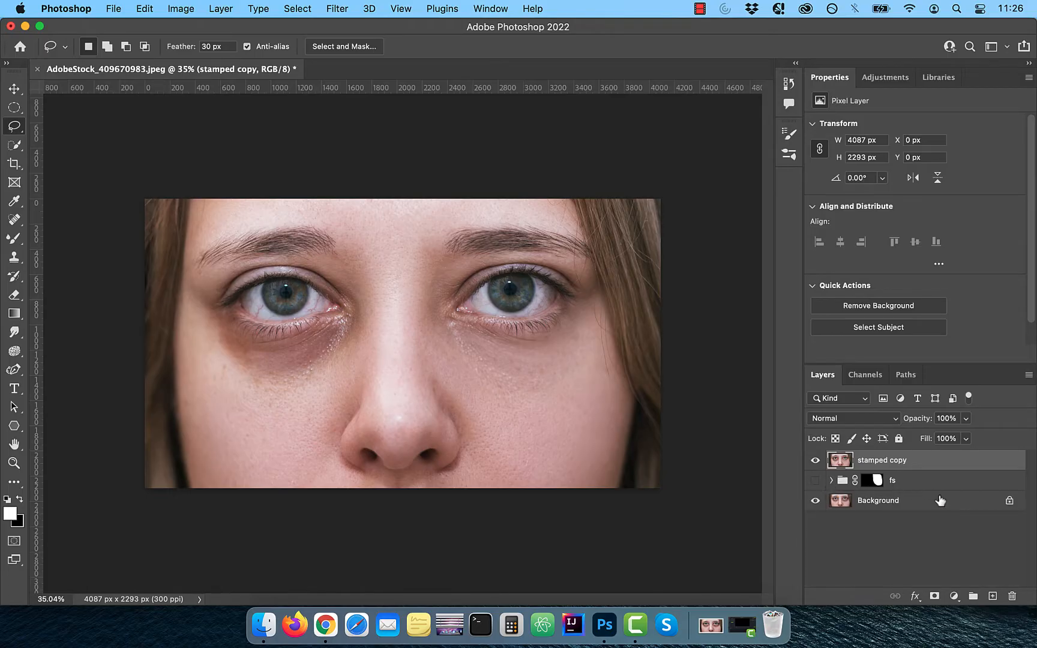
Step: Add a Curves adjustment layer and raise the curve's midpoint to brighten the image
left_click(955, 596)
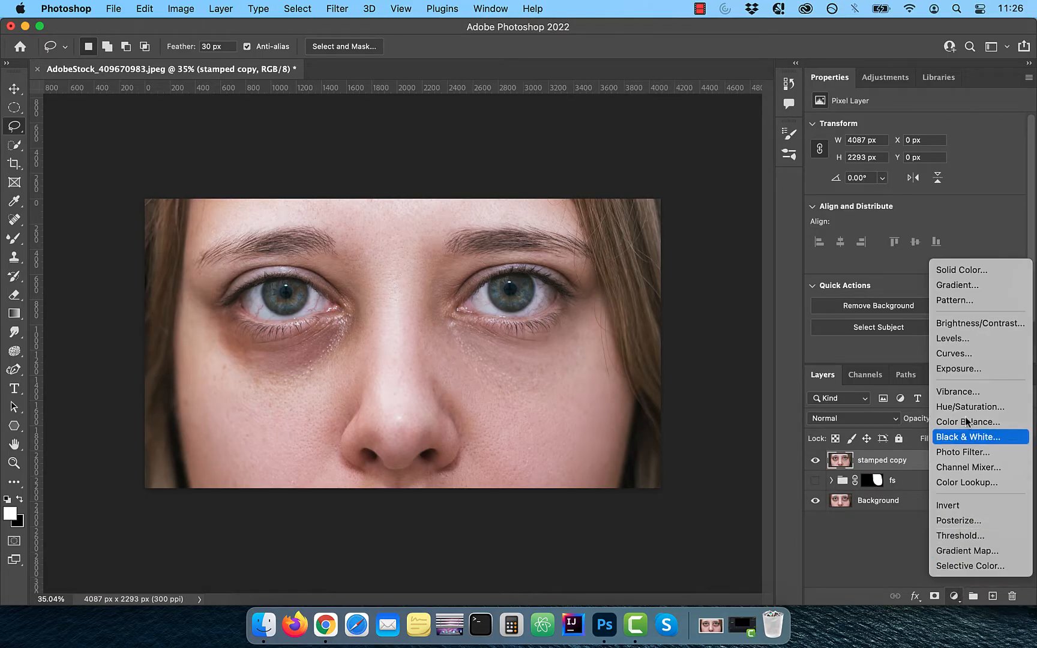
left_click(971, 359)
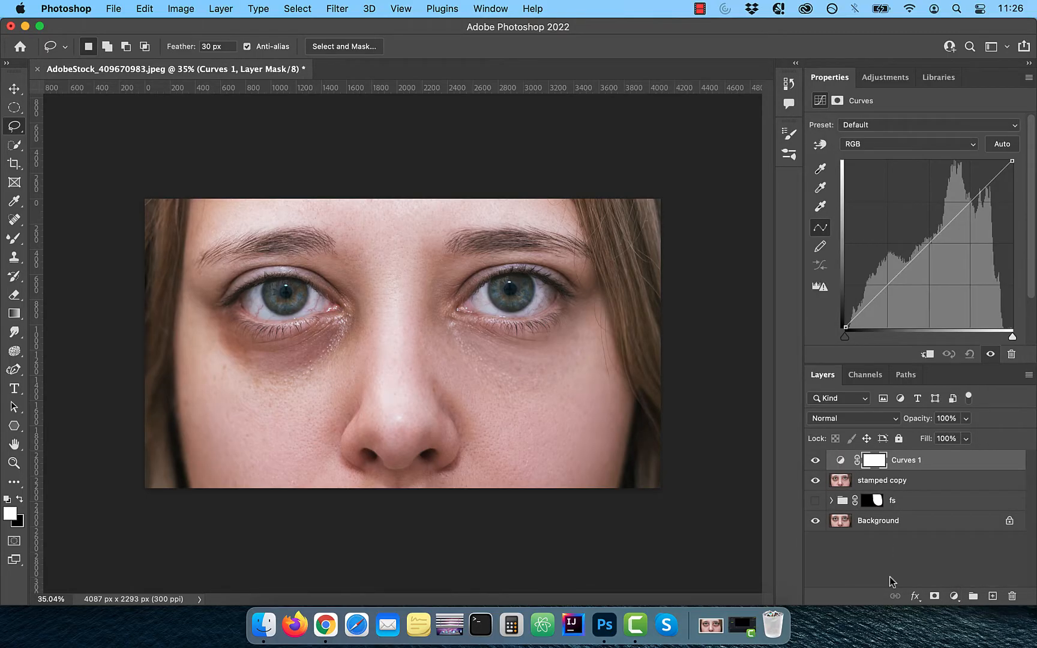
left_click_drag(935, 240, 927, 231)
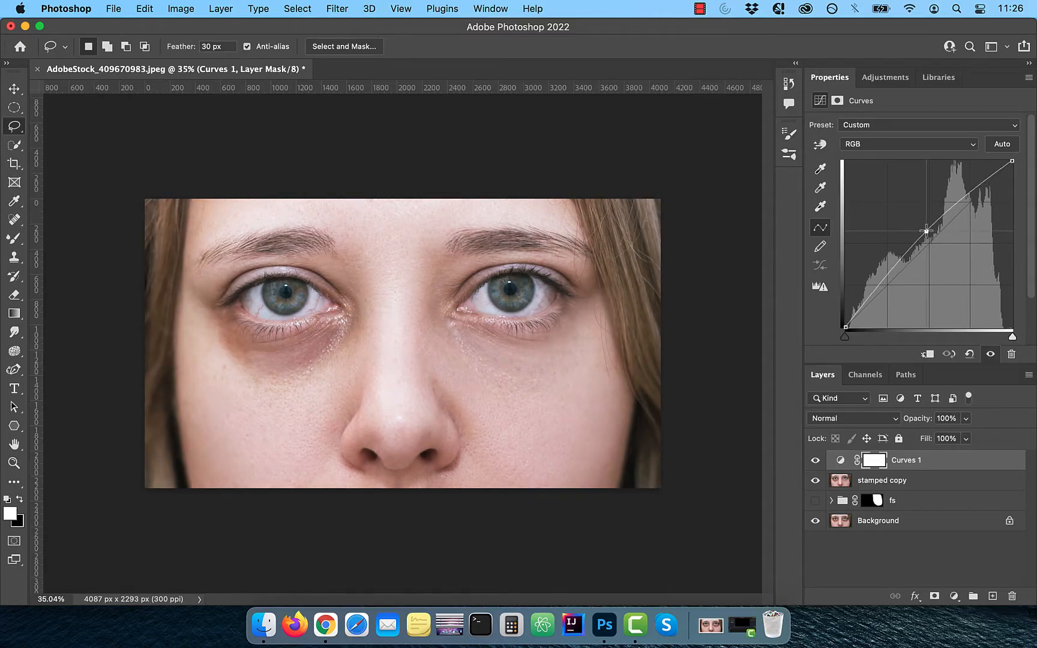
Step: Rename the curves layer to dodge and fill its mask with black
double_click(905, 460)
type("d")
key("Return")
left_click(874, 461)
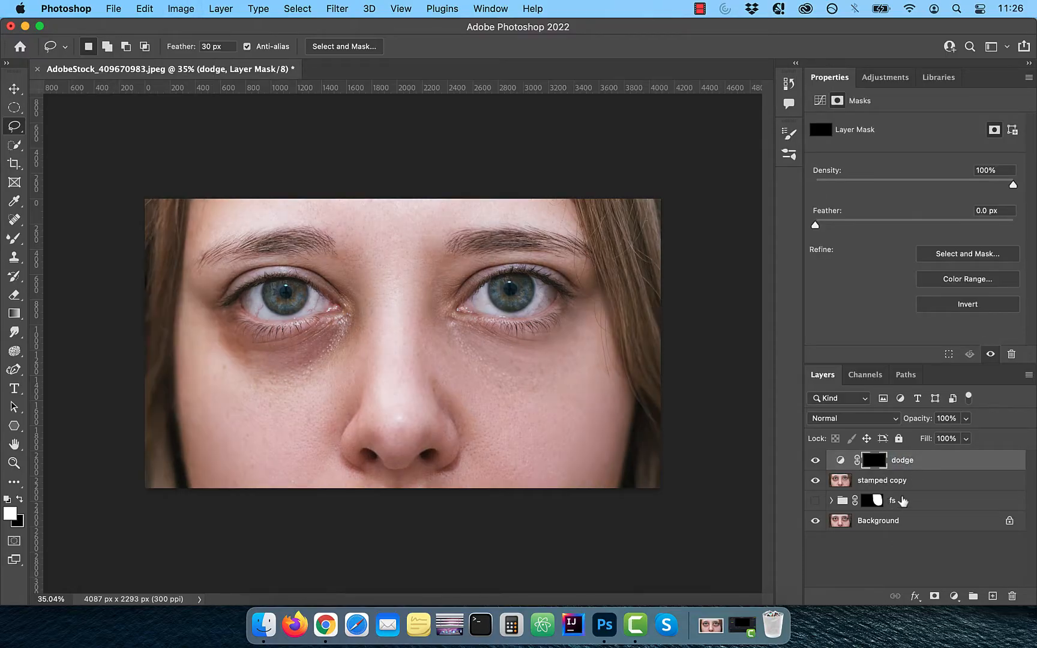
Step: Add a second Curves adjustment layer and lower the curve's midpoint to darken the image
left_click(954, 596)
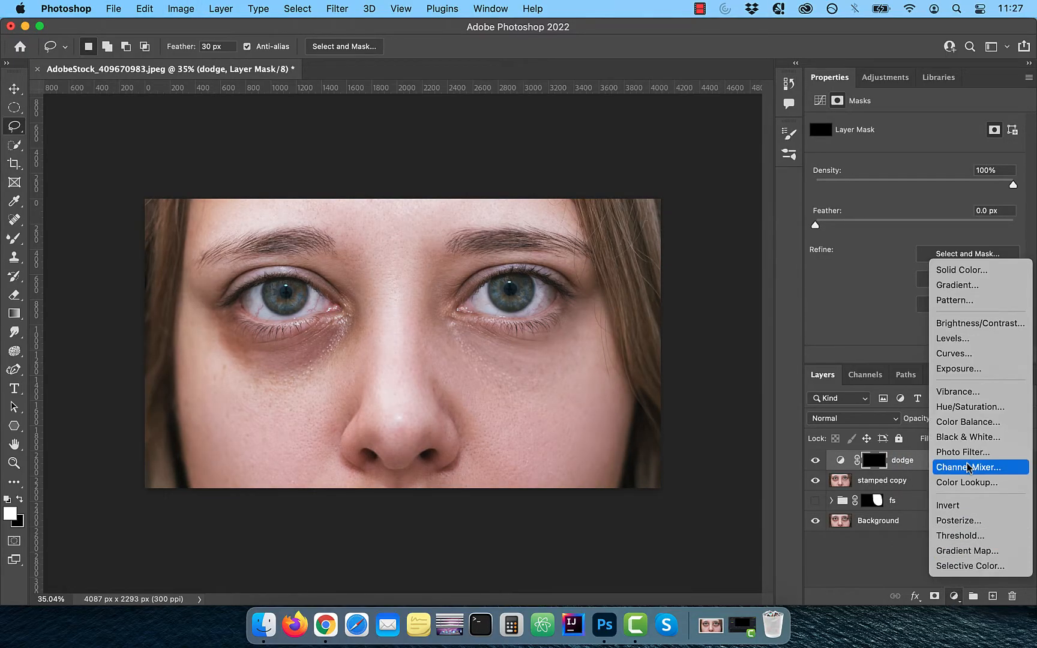
left_click(959, 354)
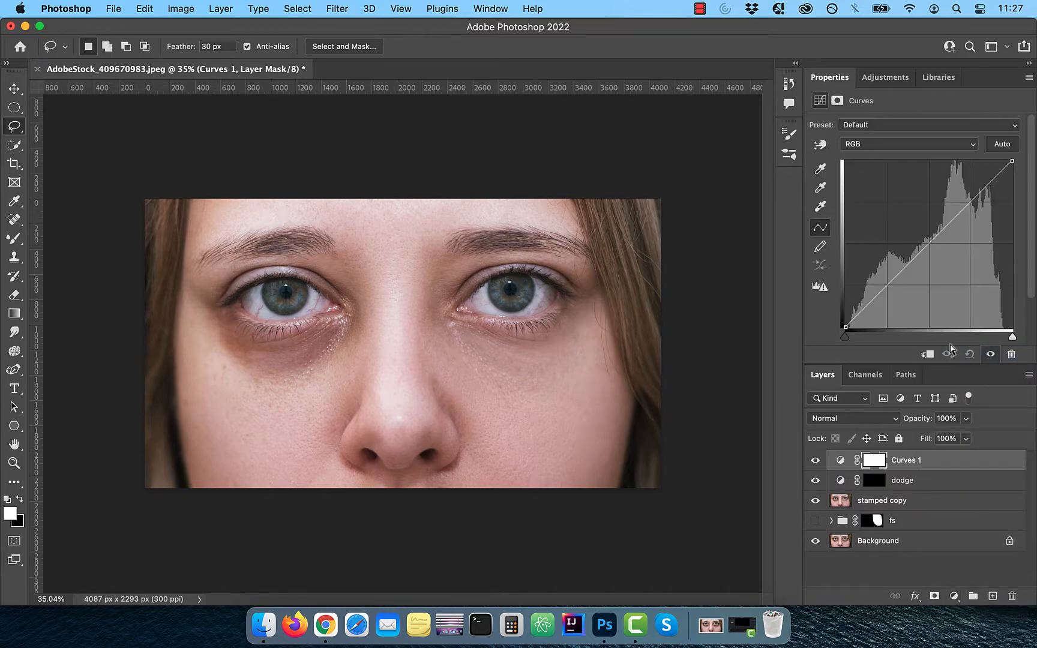
left_click_drag(926, 247, 935, 253)
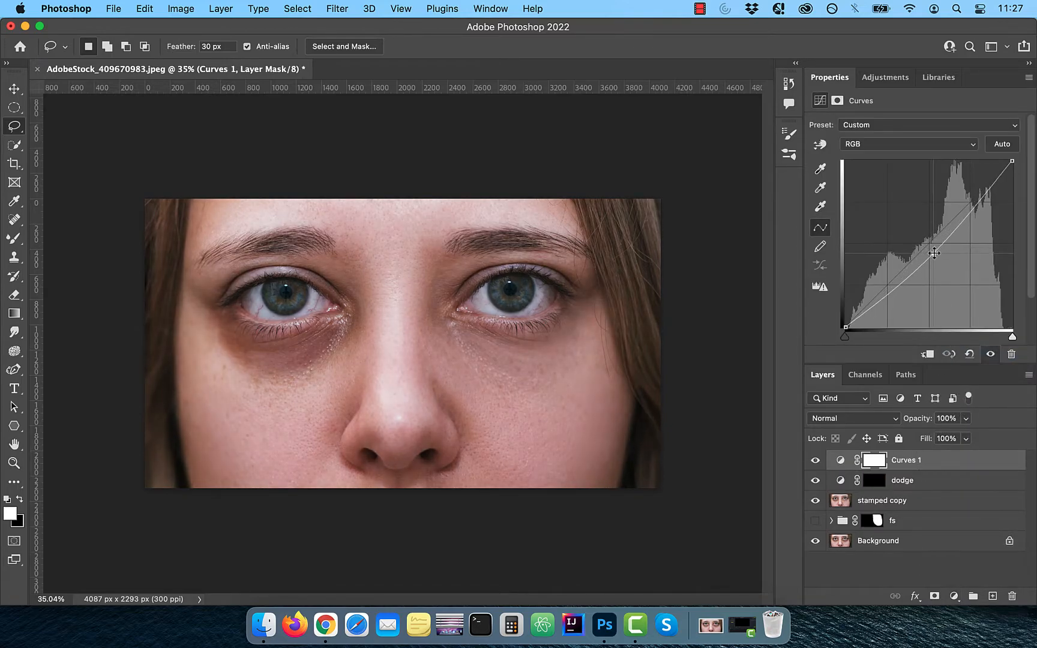
Step: Rename the second curves layer to burn and invert its mask to black
double_click(908, 460)
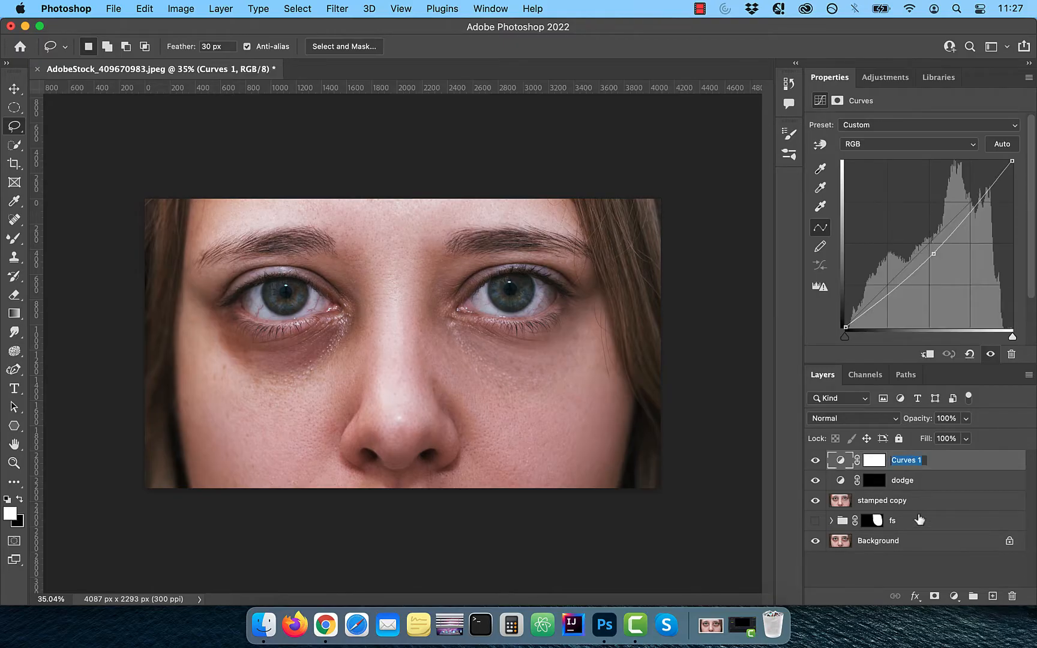
type("burn")
key("Return")
key("super+i")
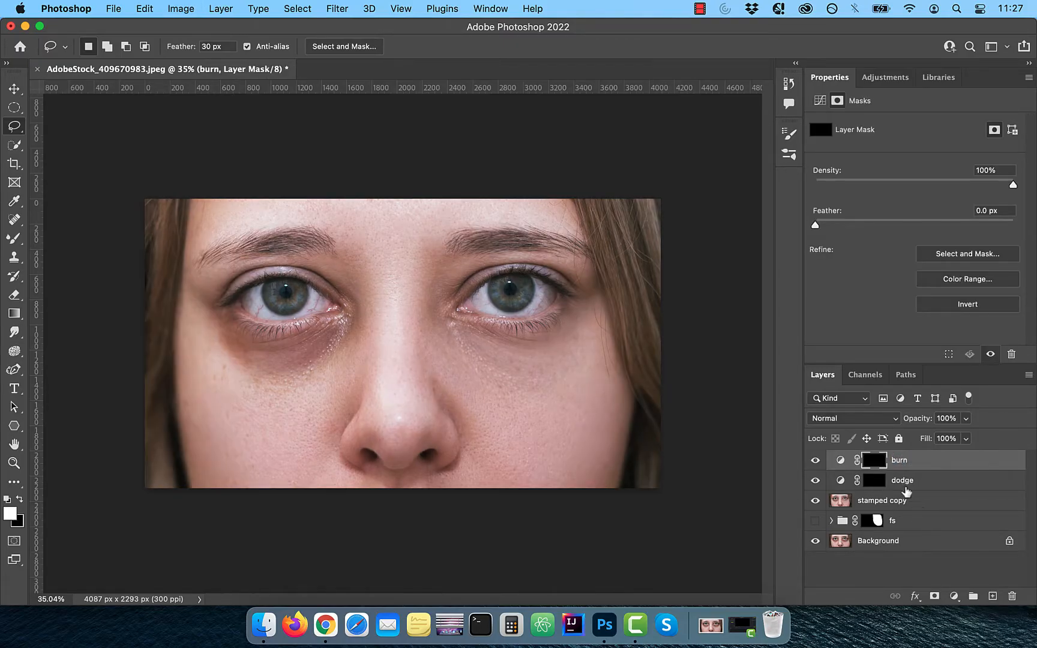
Step: Select the dodge mask and paint with a 600 px white Brush under the right-side eye
left_click(874, 480)
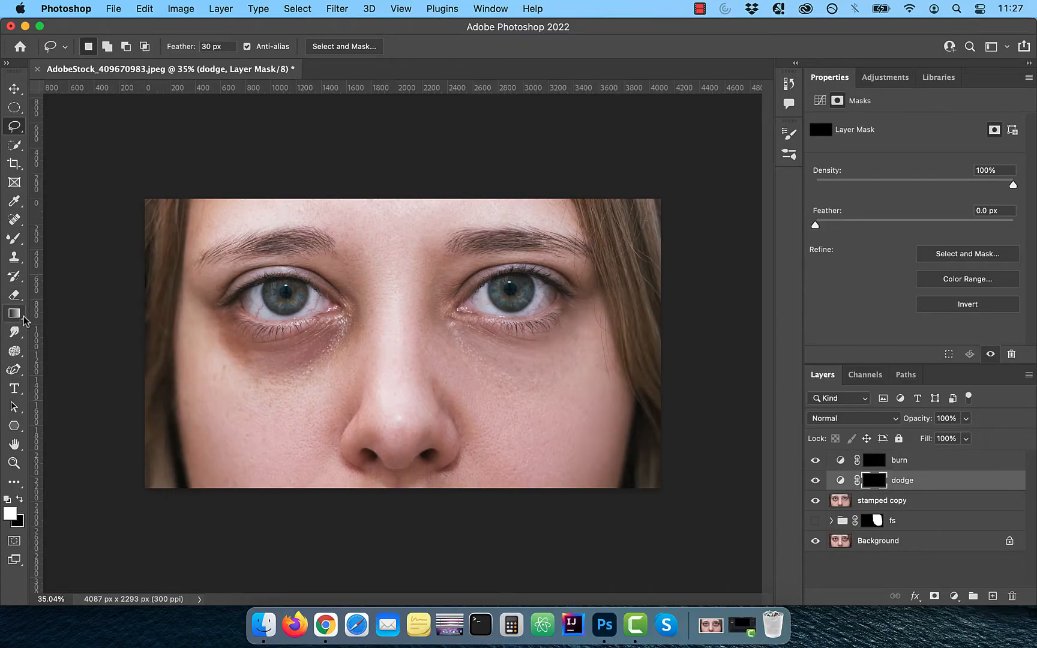
left_click(14, 238)
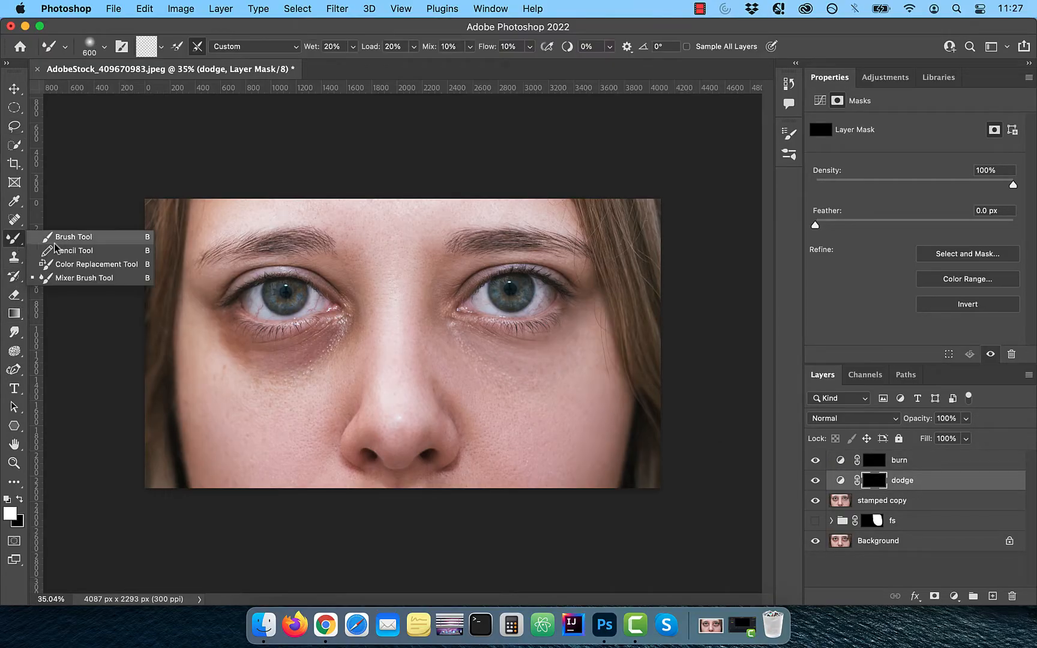
left_click(54, 242)
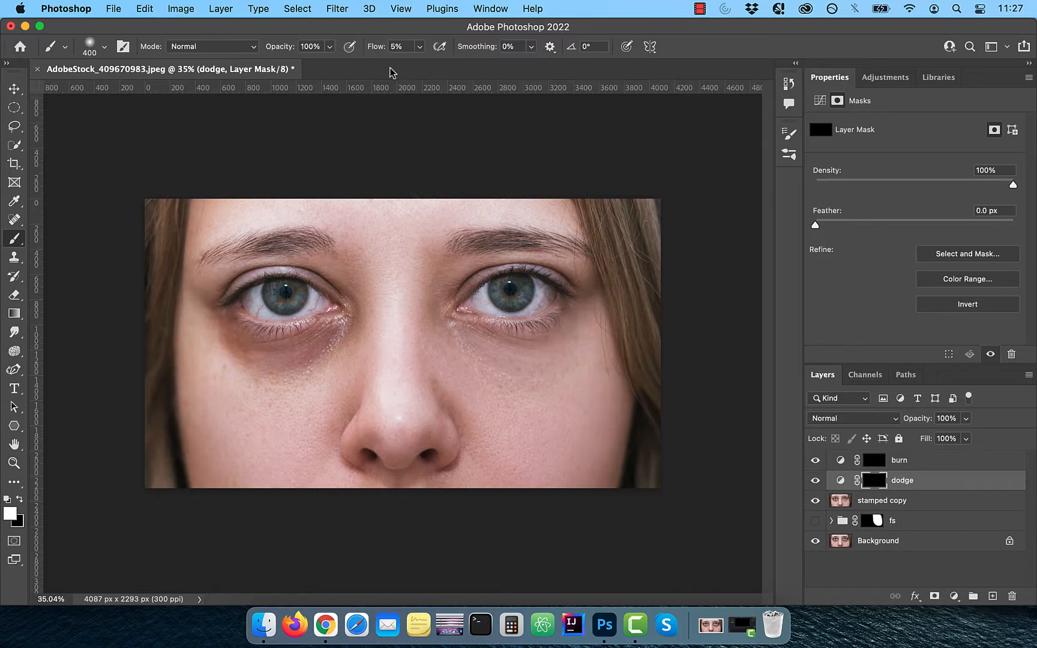
key("bracketright")
key("bracketright")
mouse_move(509, 396)
left_mouse_down()
mouse_move(476, 372)
mouse_move(513, 382)
mouse_move(458, 354)
mouse_move(521, 370)
left_mouse_up()
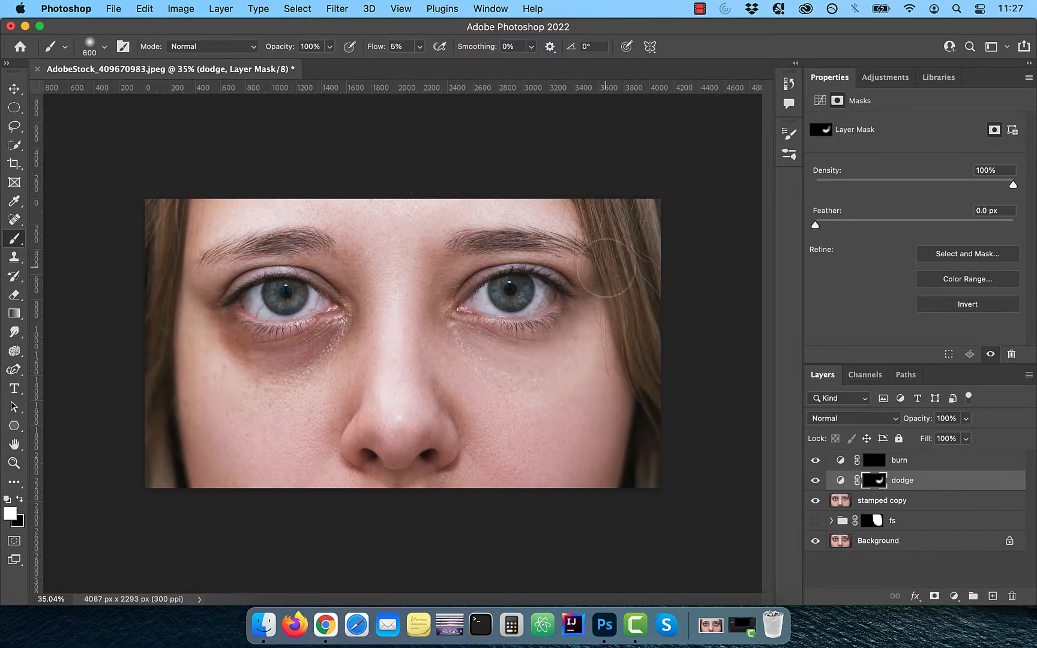
Step: Select the burn mask and paint with a small brush along the right-side eyebrow
key("bracketleft")
key("bracketleft")
key("bracketleft")
key("bracketleft")
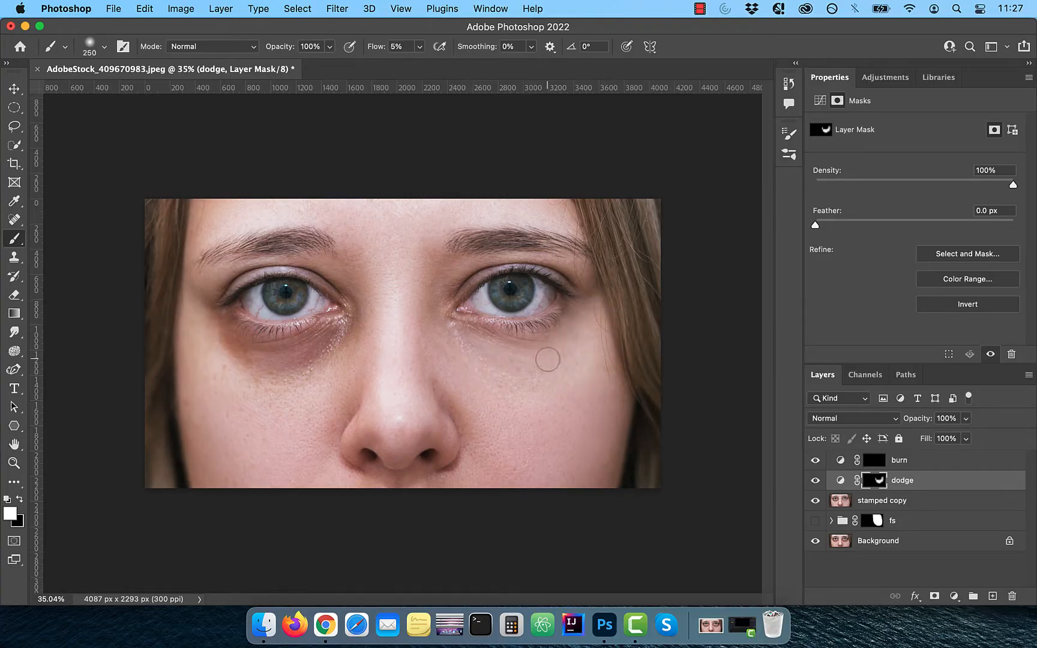
key("bracketright")
key("bracketright")
key("bracketleft")
key("bracketleft")
left_click(875, 463)
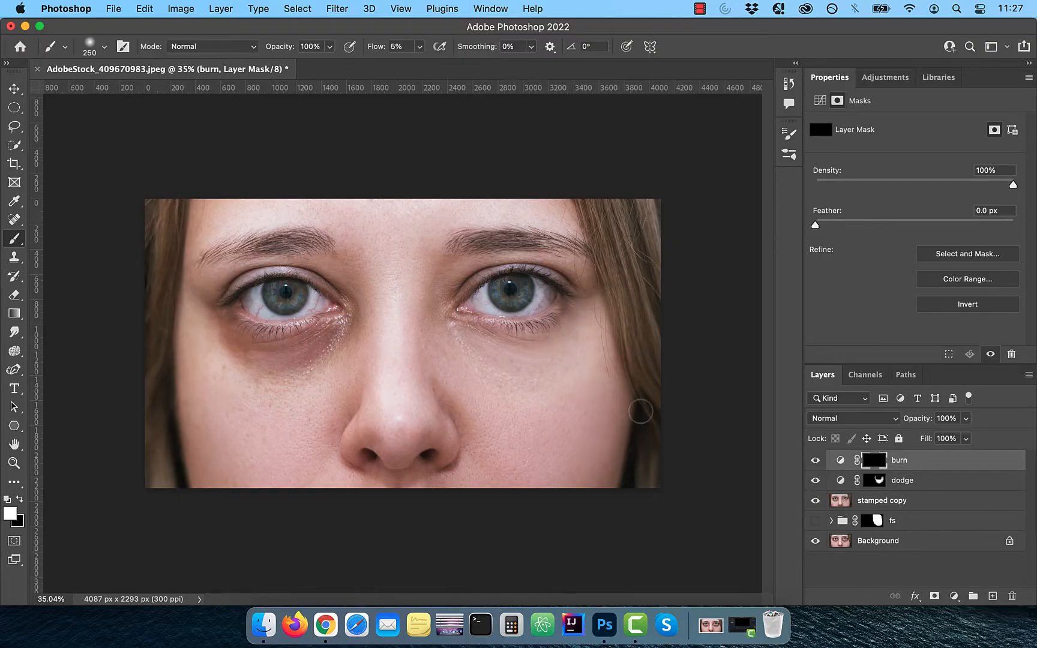
scroll(561, 306, "up", 5)
key("bracketleft")
key("bracketleft")
key("bracketleft")
key("bracketleft")
key("bracketleft")
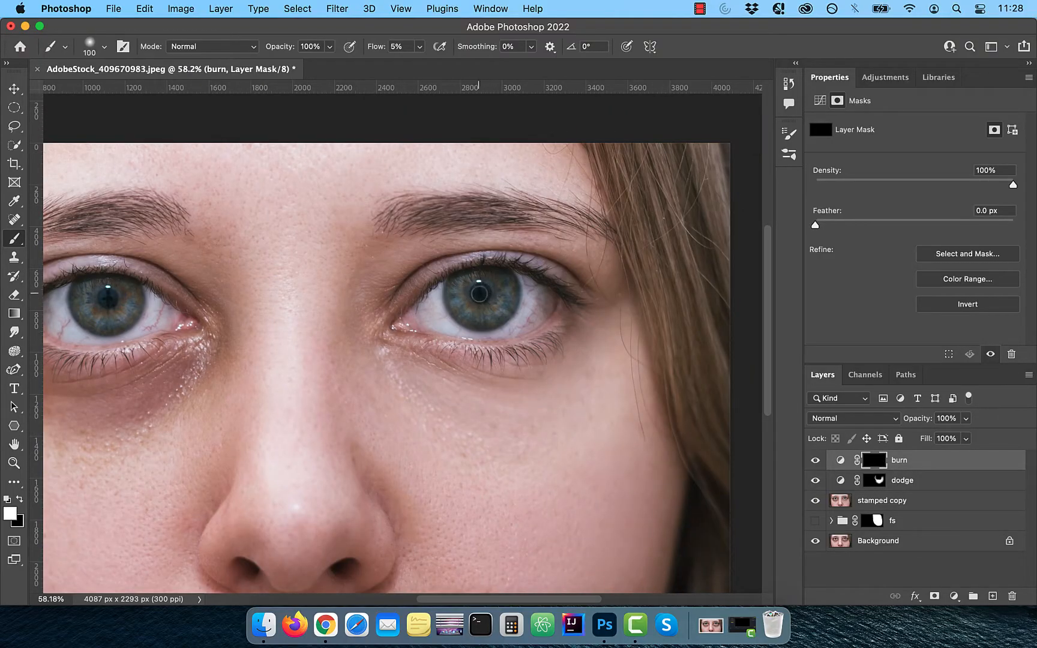
key("bracketleft")
left_click_drag(402, 220, 598, 230)
Step: Paint a 1000 px stroke down the right edge of the face on the burn mask
scroll(485, 220, "down", 5)
key("bracketright")
key("bracketright")
key("bracketright")
key("bracketright")
key("bracketright")
key("bracketright")
key("bracketright")
key("bracketright")
key("bracketright")
key("bracketright")
key("bracketright")
key("bracketright")
left_click_drag(635, 179, 688, 511)
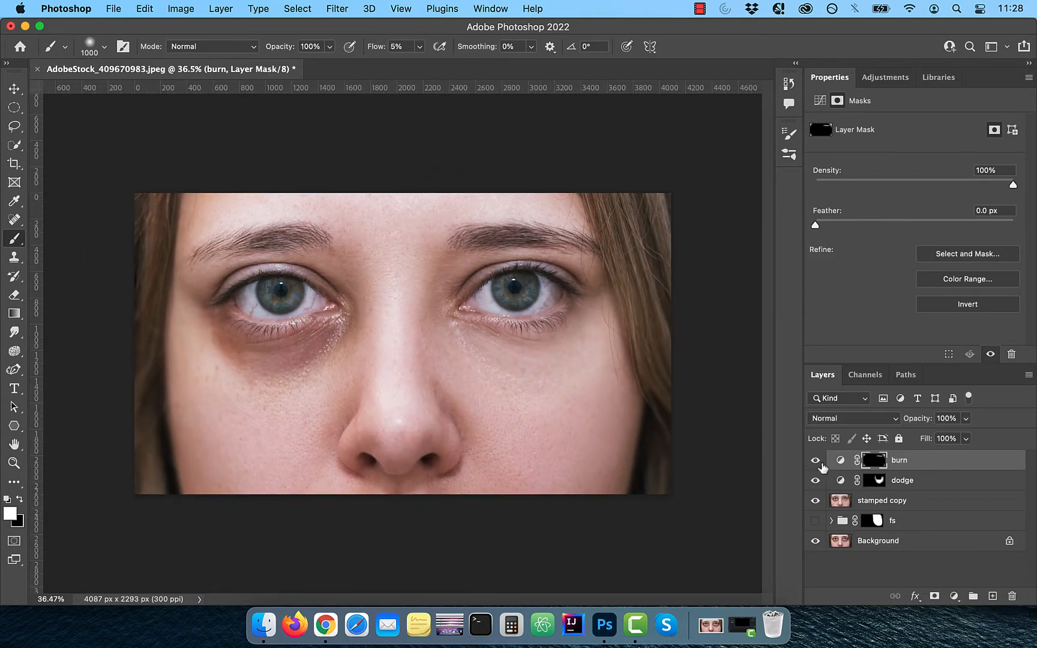
Step: Stamp all visible layers into a new merged layer and name it smooth skin
scroll(613, 509, "down", 1)
scroll(613, 509, "up", 1)
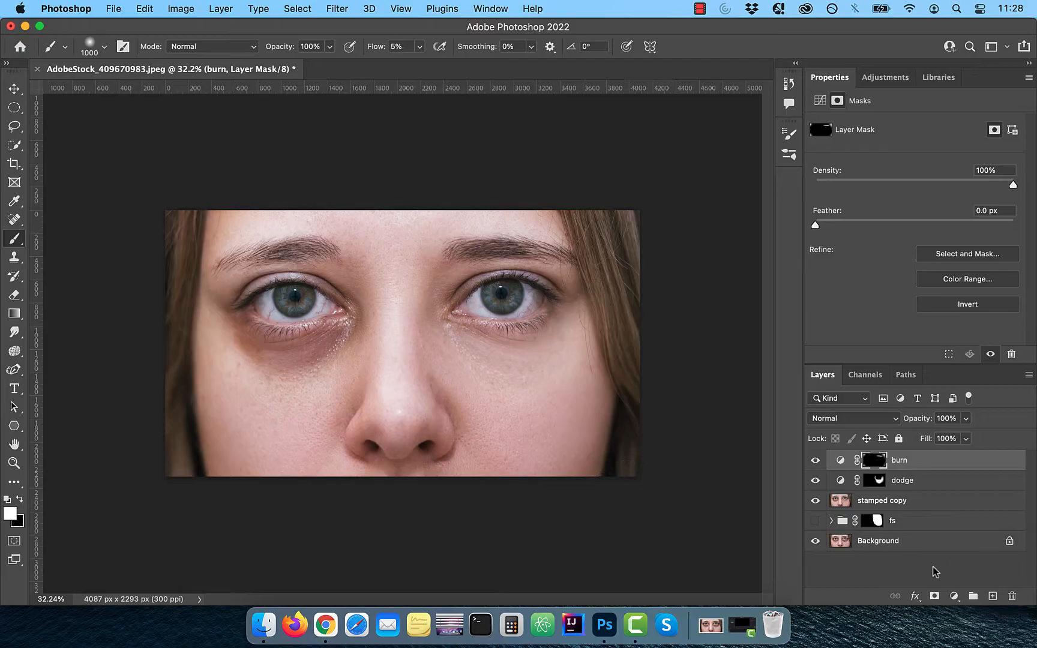
key("alt+shift+super+e")
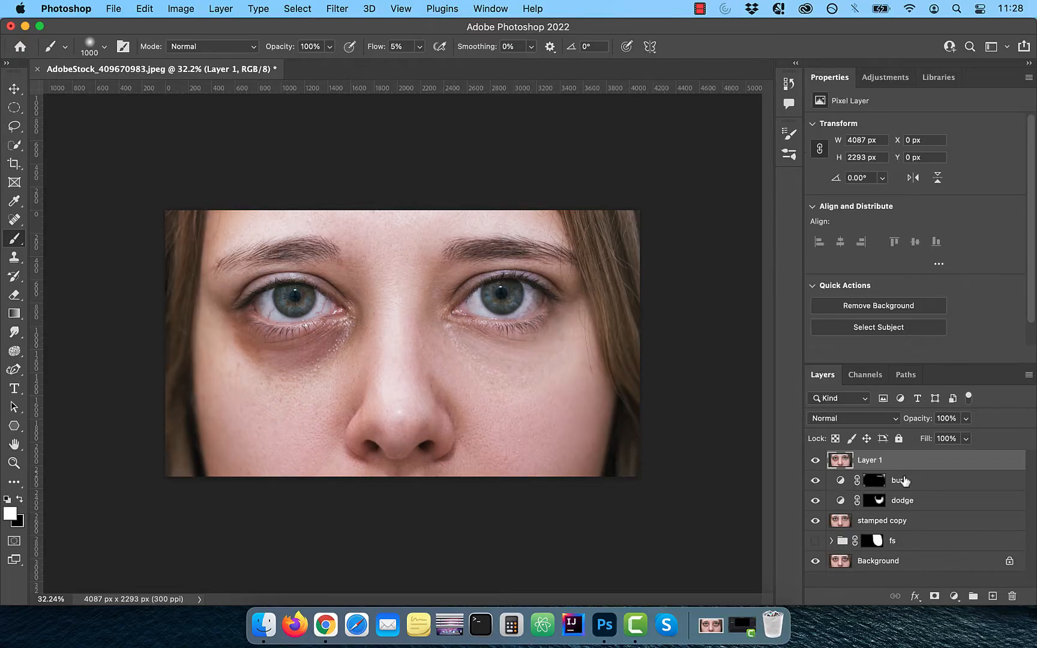
type("smooth skin")
key("Return")
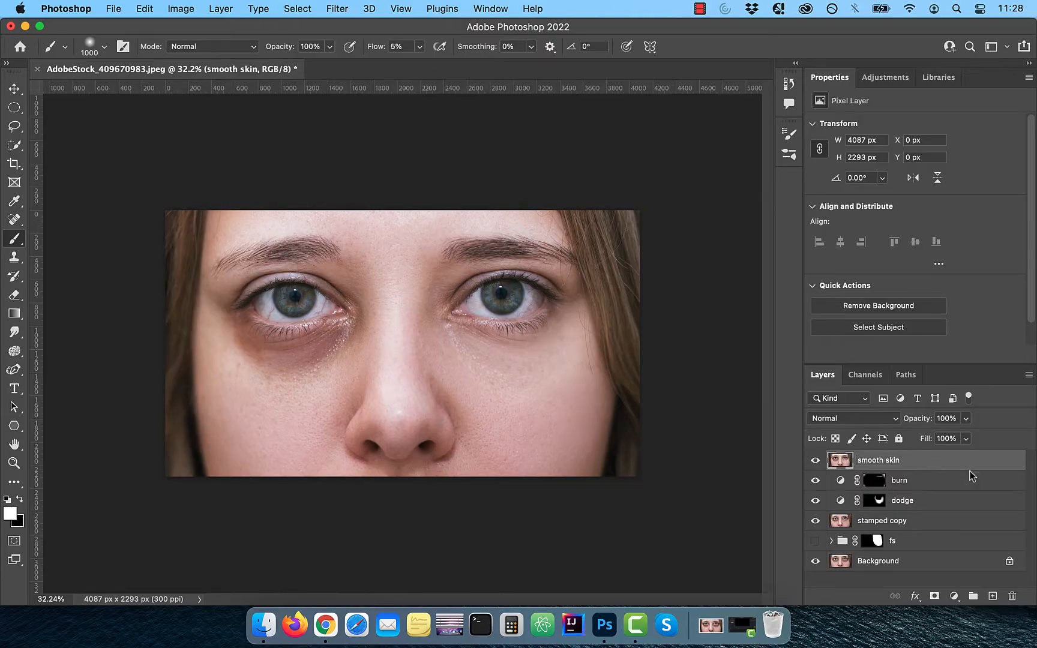
Step: Convert the smooth skin layer to a smart object and apply a High Pass filter with a 24 px radius
right_click(891, 465)
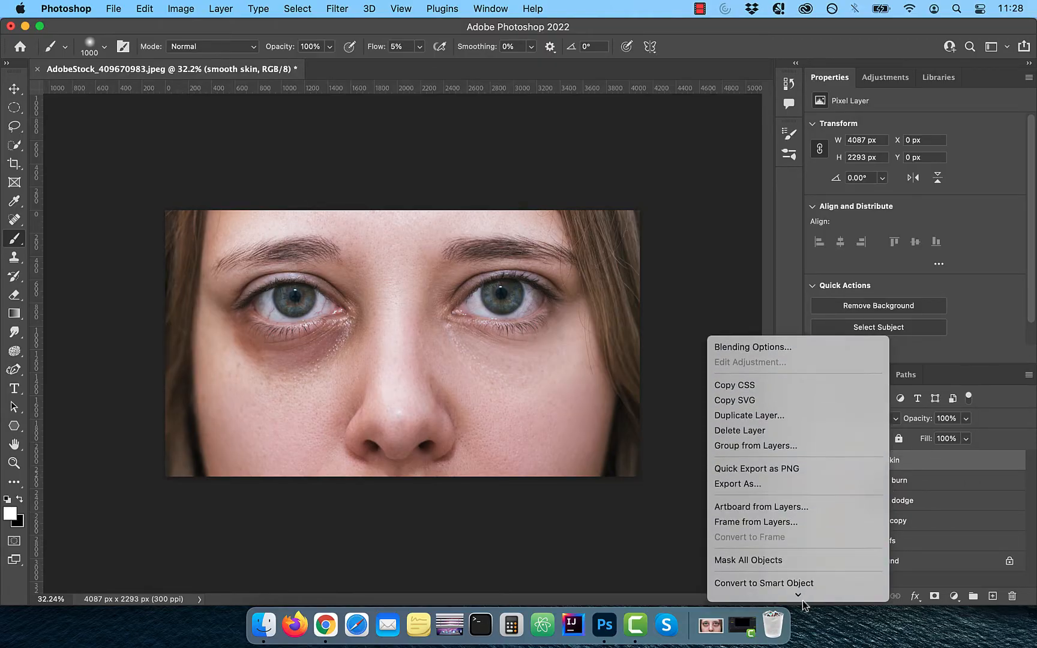
left_click(796, 522)
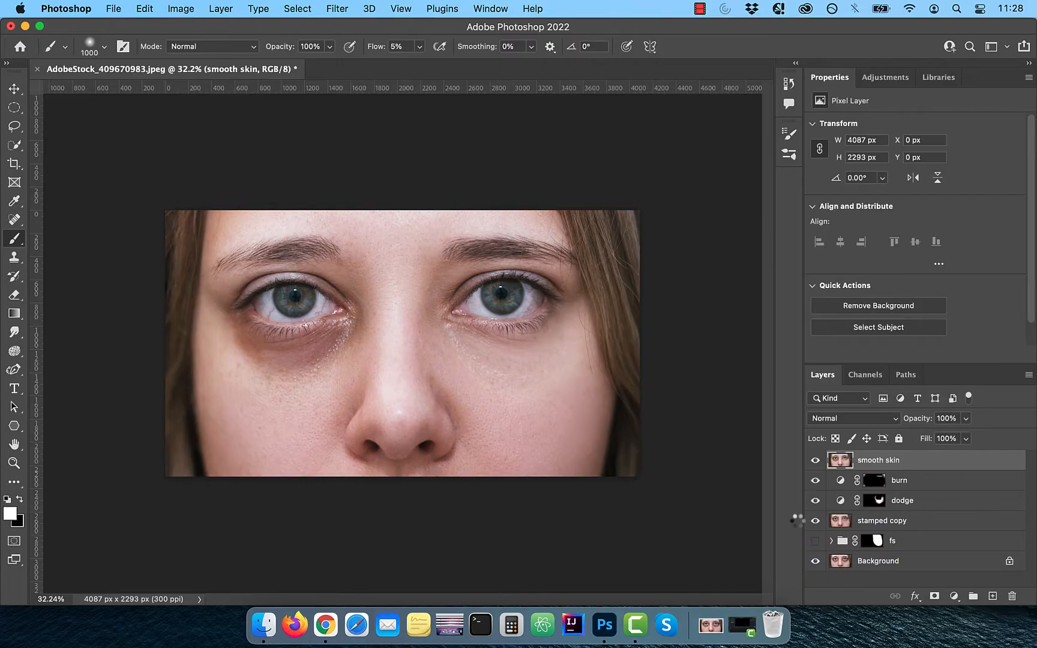
left_click(341, 10)
mouse_move(377, 311)
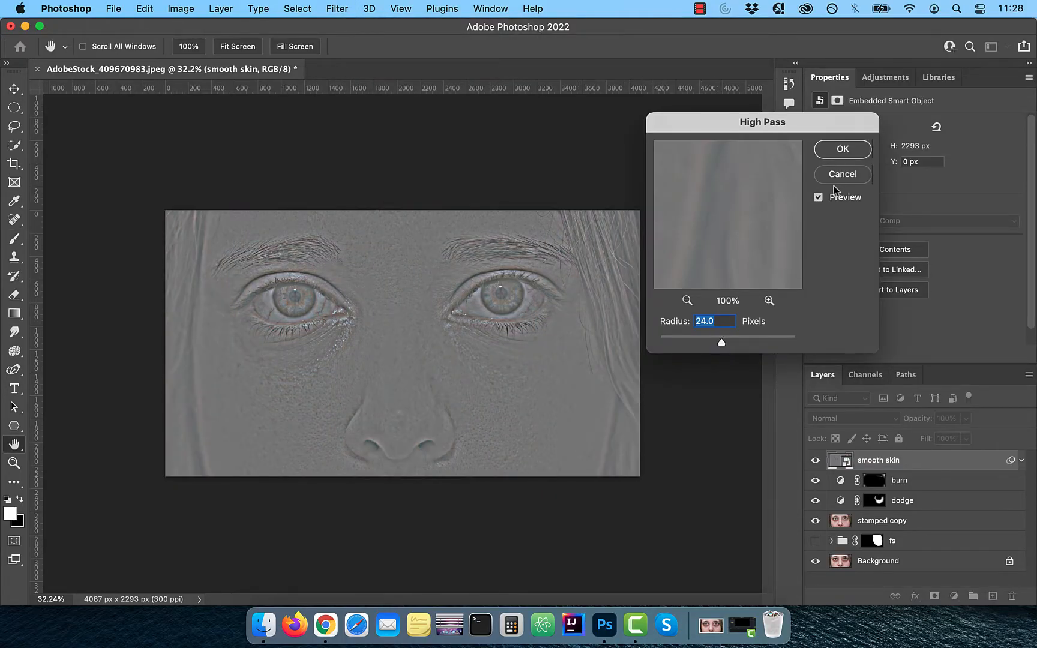
left_click(842, 150)
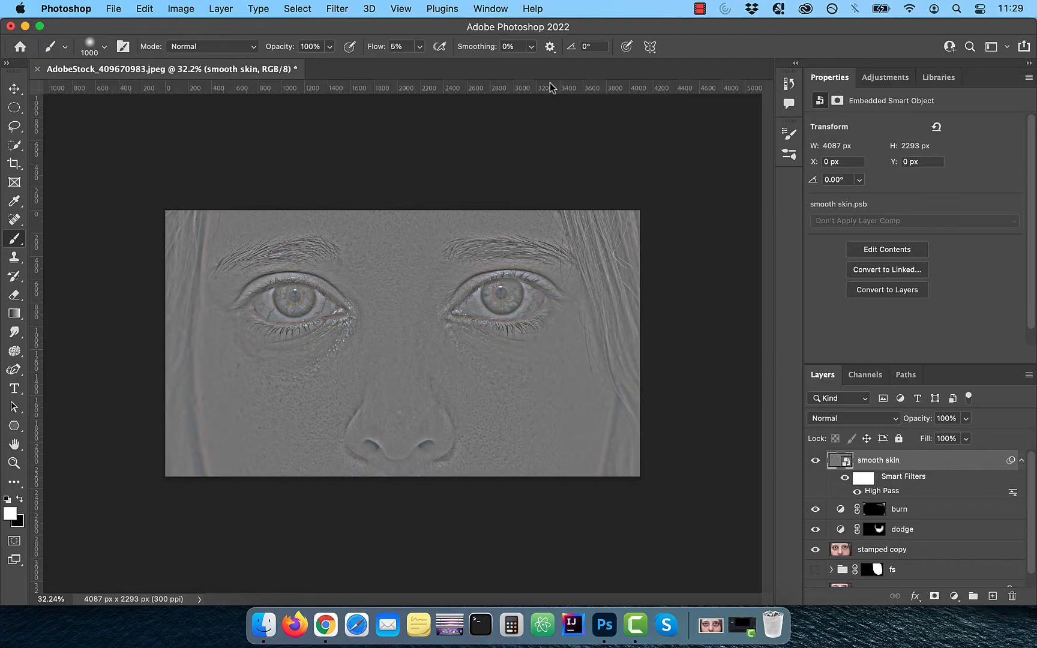
Step: Apply a Gaussian Blur with an 8 px radius to the smooth skin smart object
left_click(348, 13)
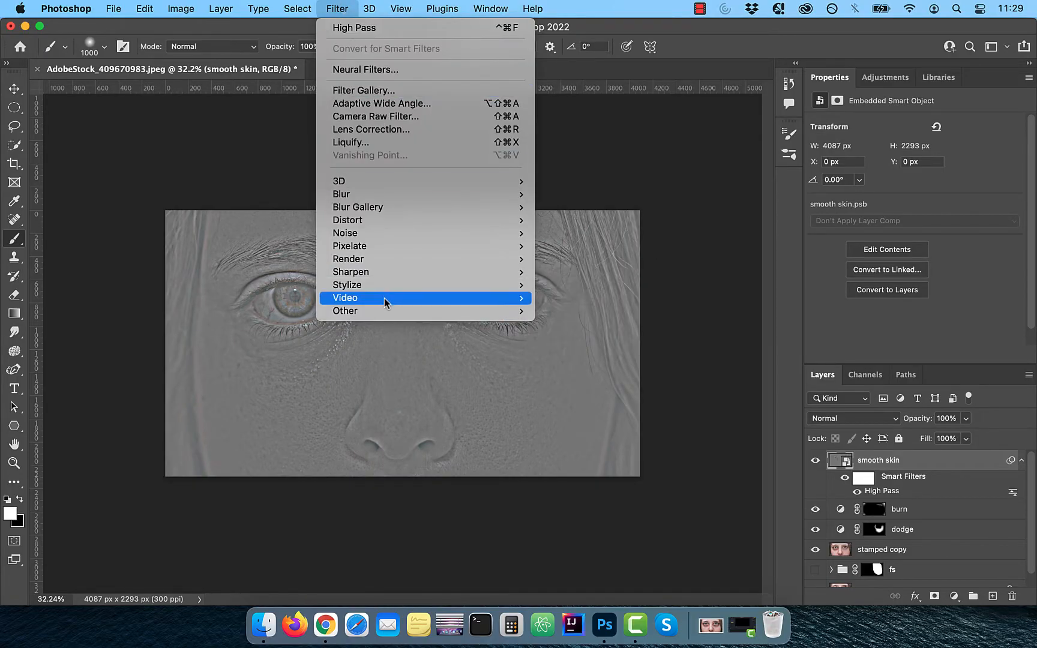
mouse_move(386, 310)
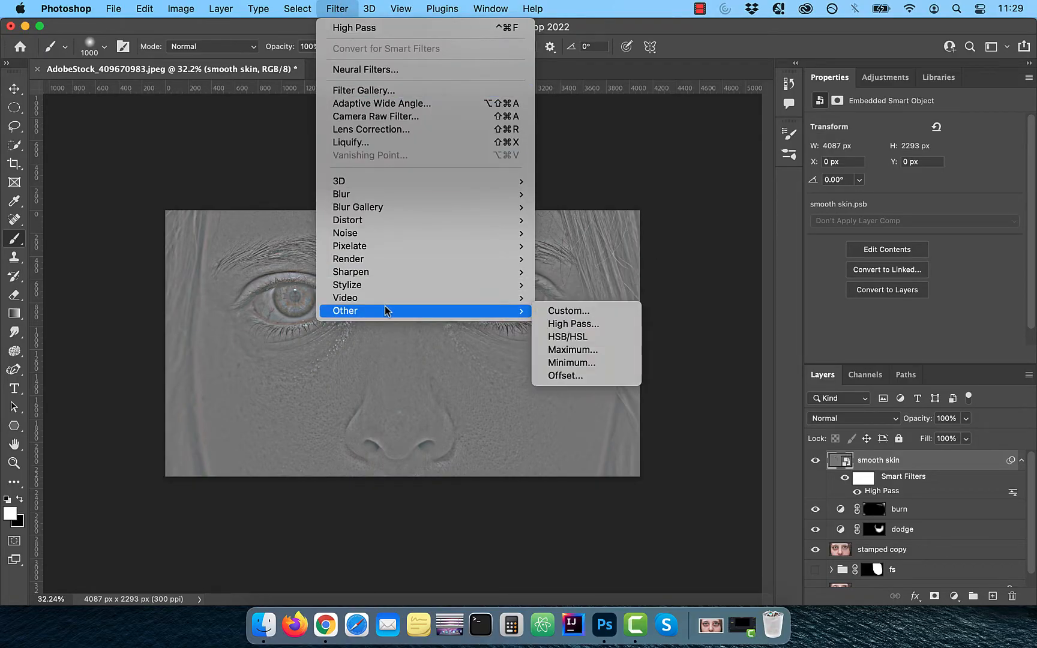
mouse_move(387, 193)
left_click(631, 246)
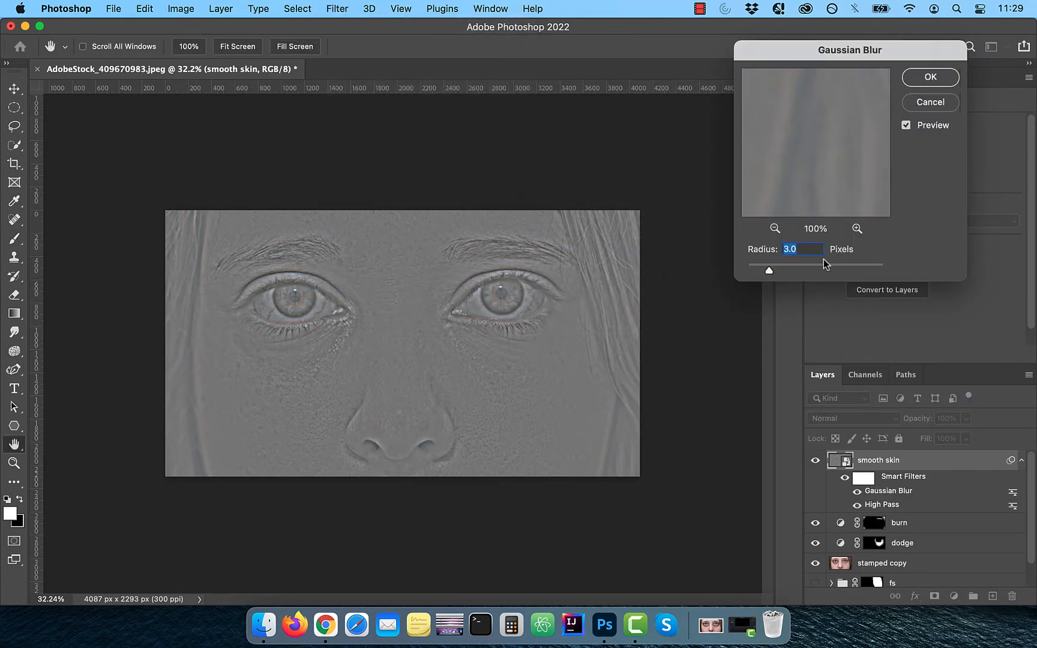
type("8")
left_click(930, 77)
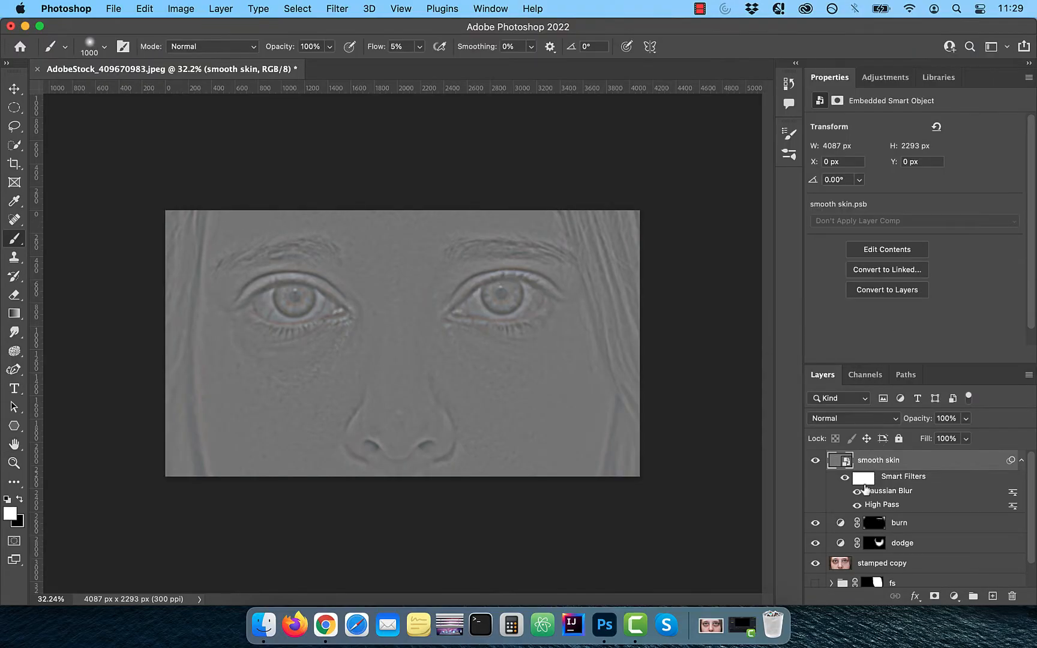
Step: Invert the smooth skin layer and set its blend mode to Vivid Light
key("super+i")
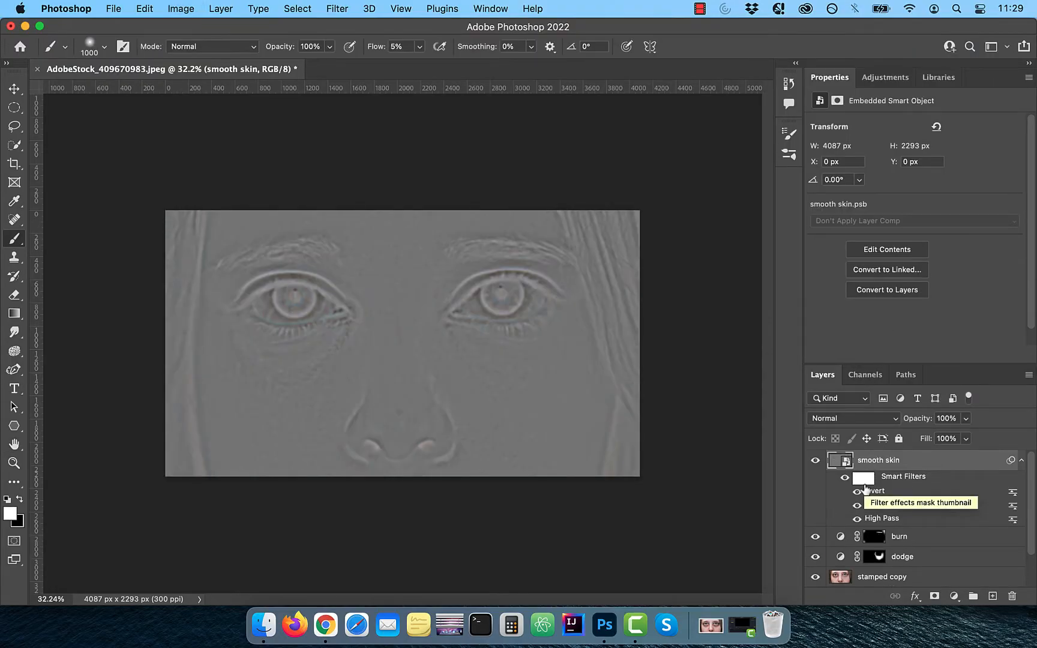
left_click(868, 416)
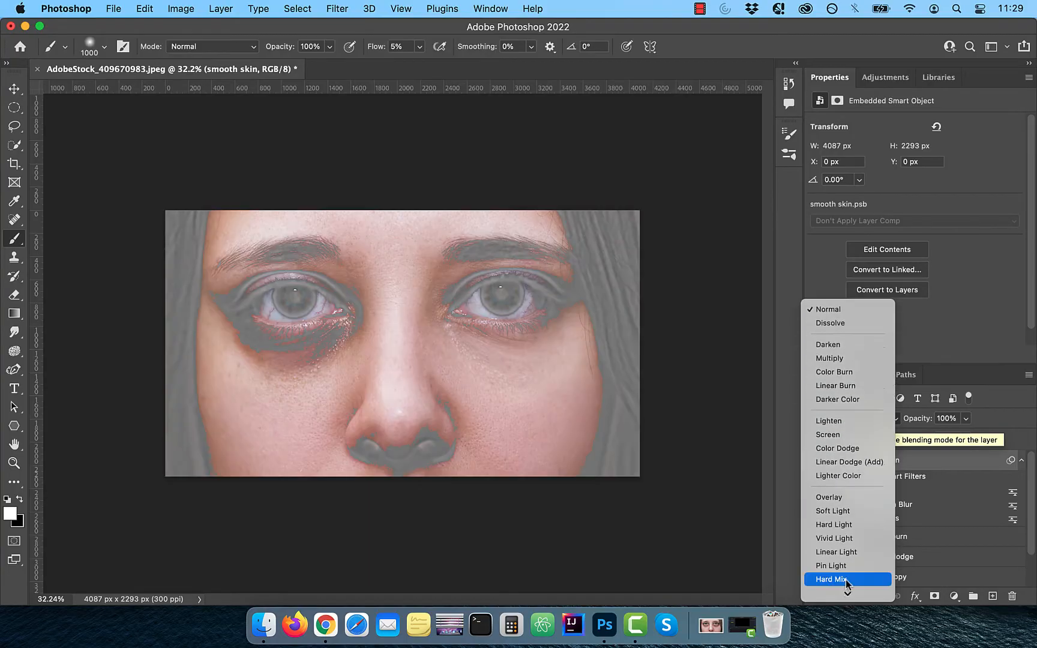
left_click(855, 539)
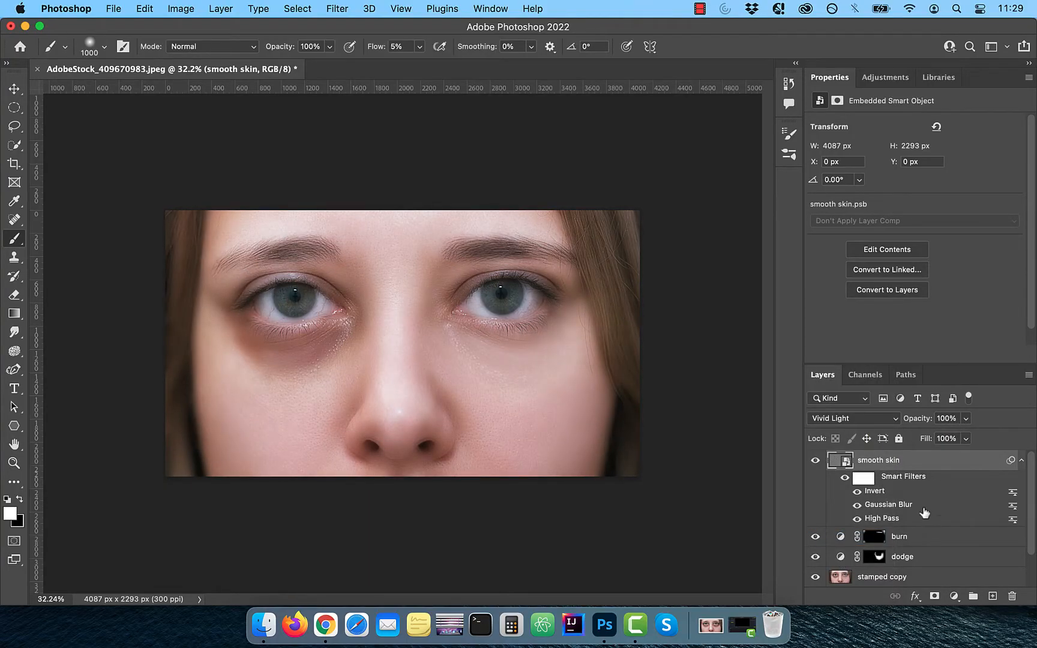
Step: Add a black layer mask to smooth skin and paint white with a 500 px brush over the right-side cheek
left_click(936, 597)
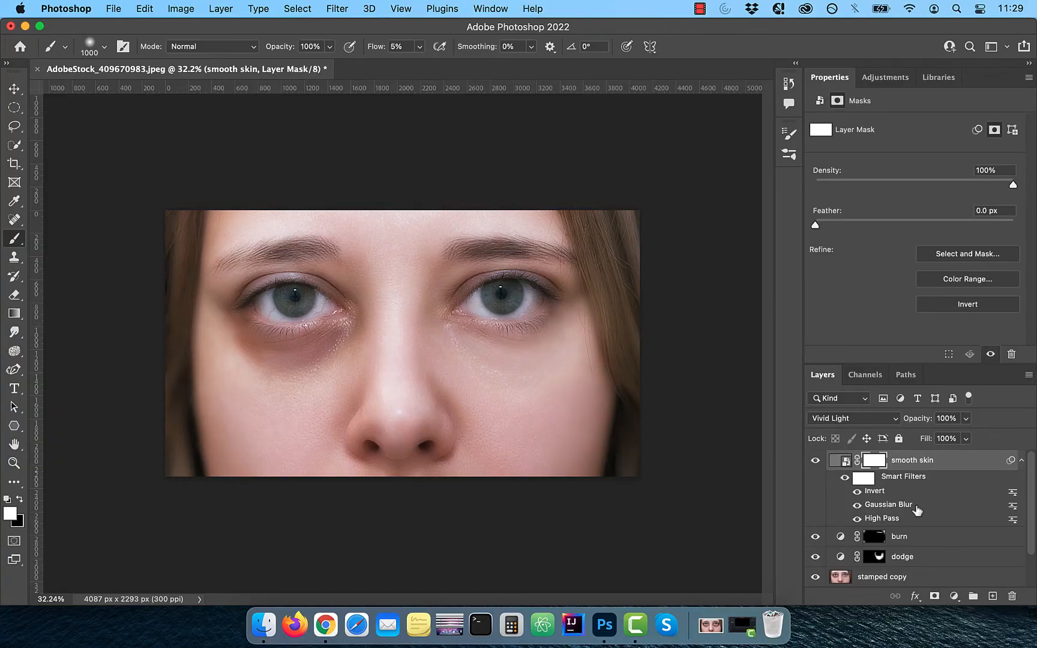
key("super+i")
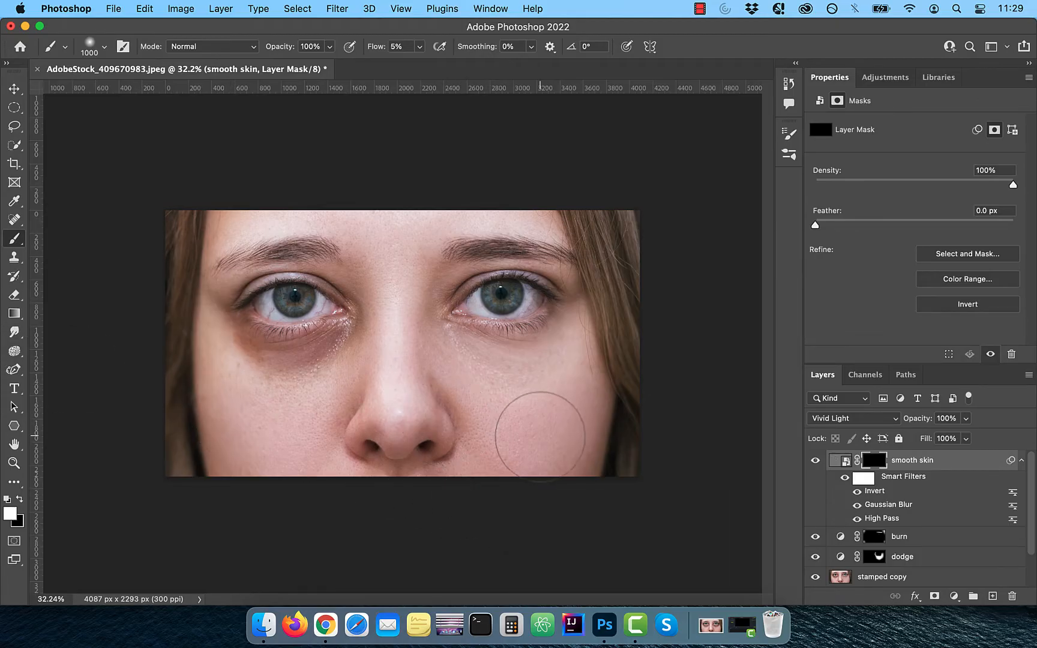
scroll(540, 437, "up", 3)
key("bracketleft")
key("bracketleft")
key("bracketleft")
key("bracketleft")
key("bracketleft")
mouse_move(515, 393)
left_mouse_down()
mouse_move(534, 378)
mouse_move(520, 385)
mouse_move(488, 356)
mouse_move(569, 480)
mouse_move(519, 411)
mouse_move(569, 406)
left_mouse_up()
left_click(817, 461)
left_click(816, 462)
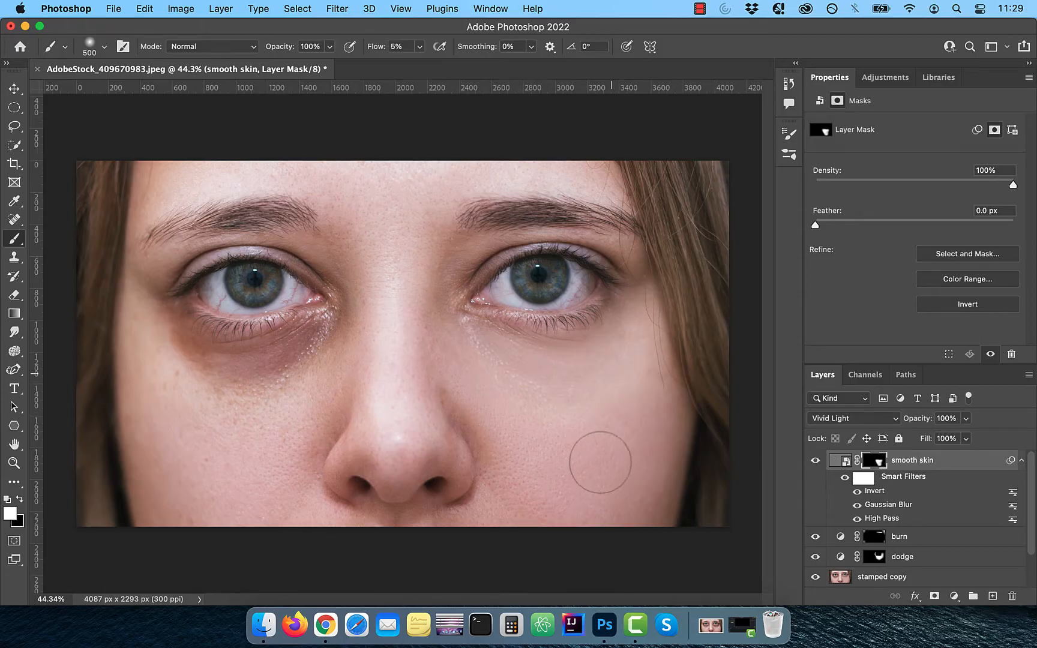
Step: Create a new empty layer named bright eyes and set its blend mode to Color Dodge
scroll(602, 454, "down", 3)
scroll(690, 436, "up", 2)
left_click(993, 596)
type("bright eyes")
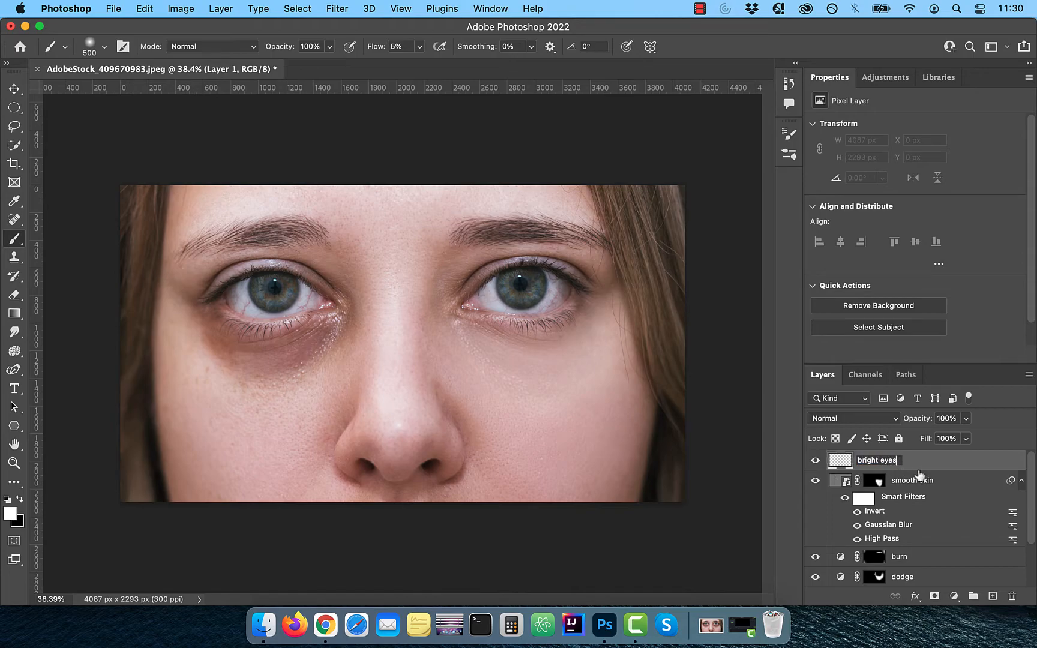
key("Return")
left_click(878, 419)
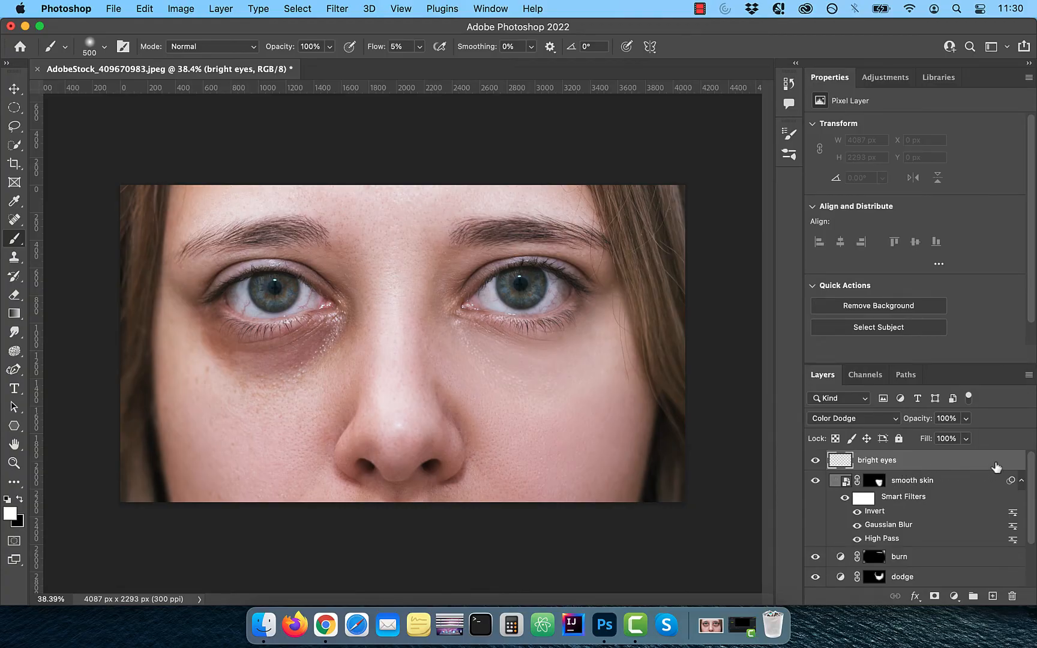
Step: Open the Blending Options for the bright eyes layer and accept them
left_click(915, 596)
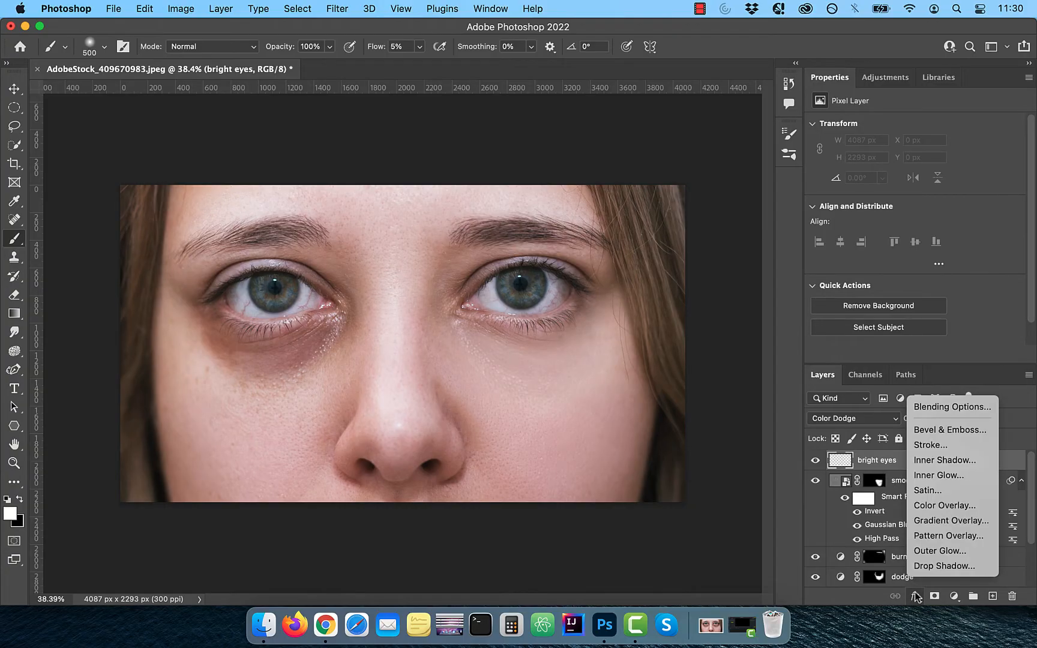
left_click(935, 410)
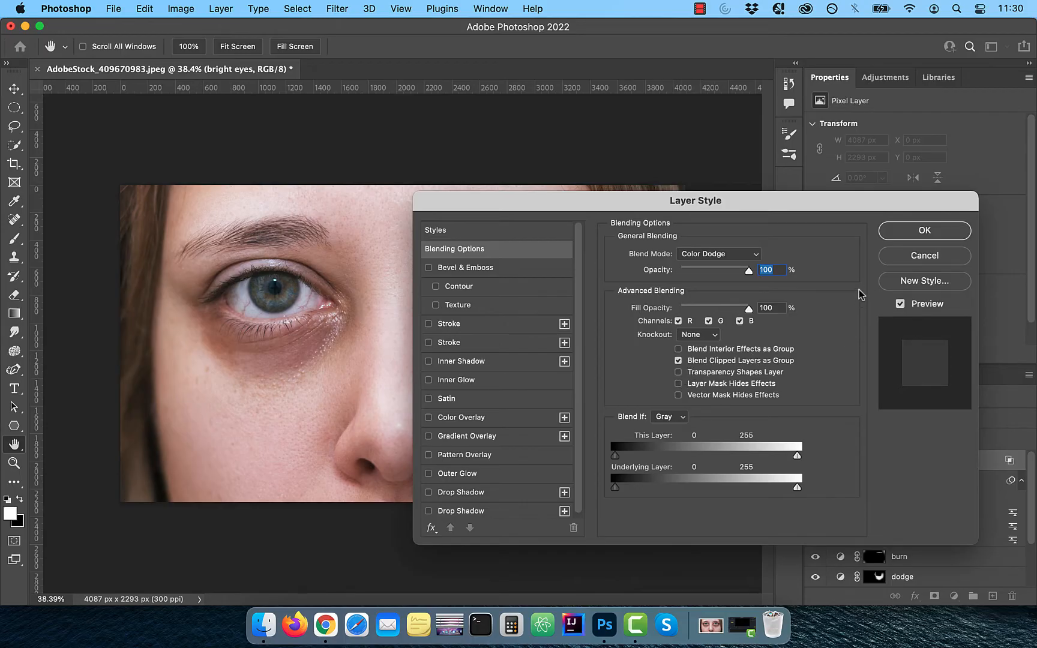
left_click(907, 235)
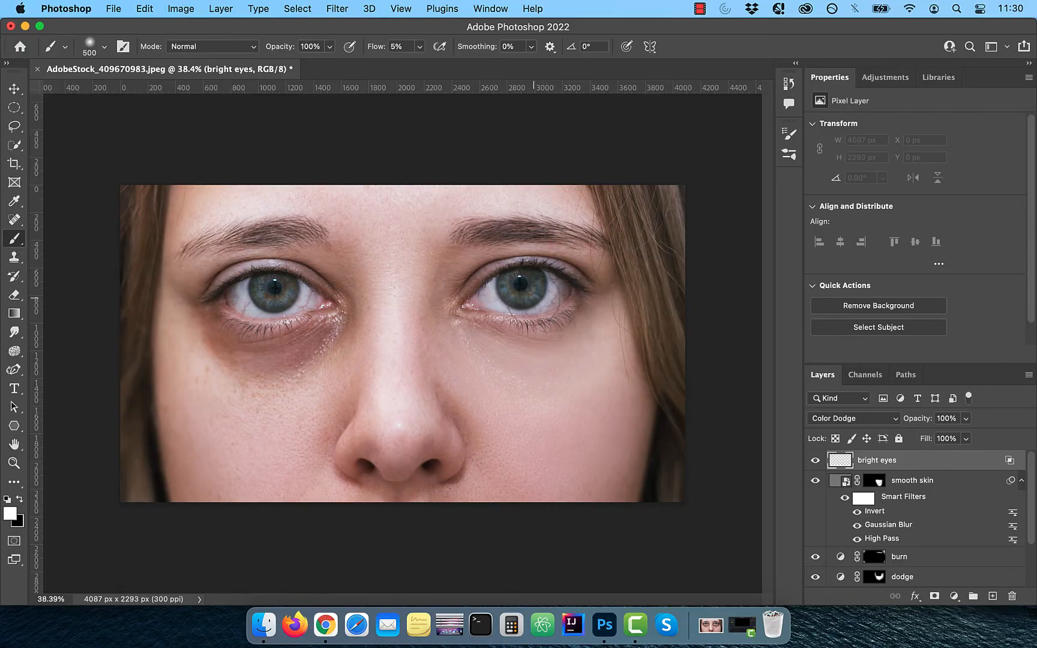
Step: Paint over the right-side eye on the bright eyes layer with the 500 px brush, then reduce the brush to 250 px
scroll(533, 298, "up", 1)
left_click(527, 285)
left_click(579, 279)
mouse_move(579, 280)
left_mouse_down()
mouse_move(557, 277)
mouse_move(569, 297)
mouse_move(507, 288)
mouse_move(535, 287)
mouse_move(559, 260)
mouse_move(522, 281)
left_mouse_up()
key("bracketleft")
key("bracketleft")
key("bracketleft")
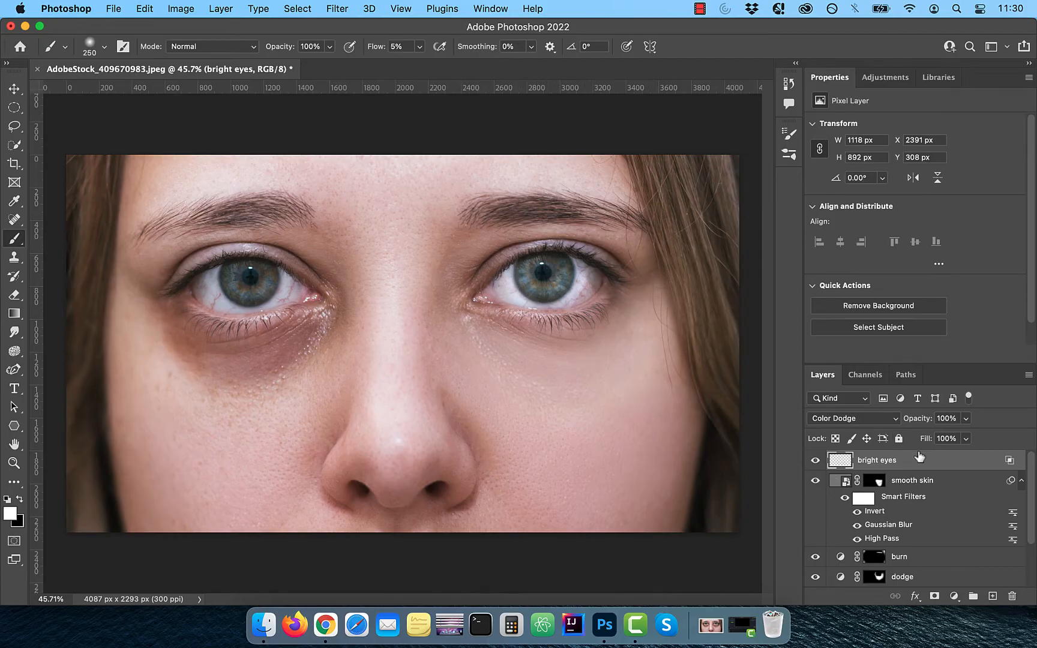
Step: Set the bright eyes layer's opacity to 90%
key("super+minus")
left_click(946, 418)
type("90")
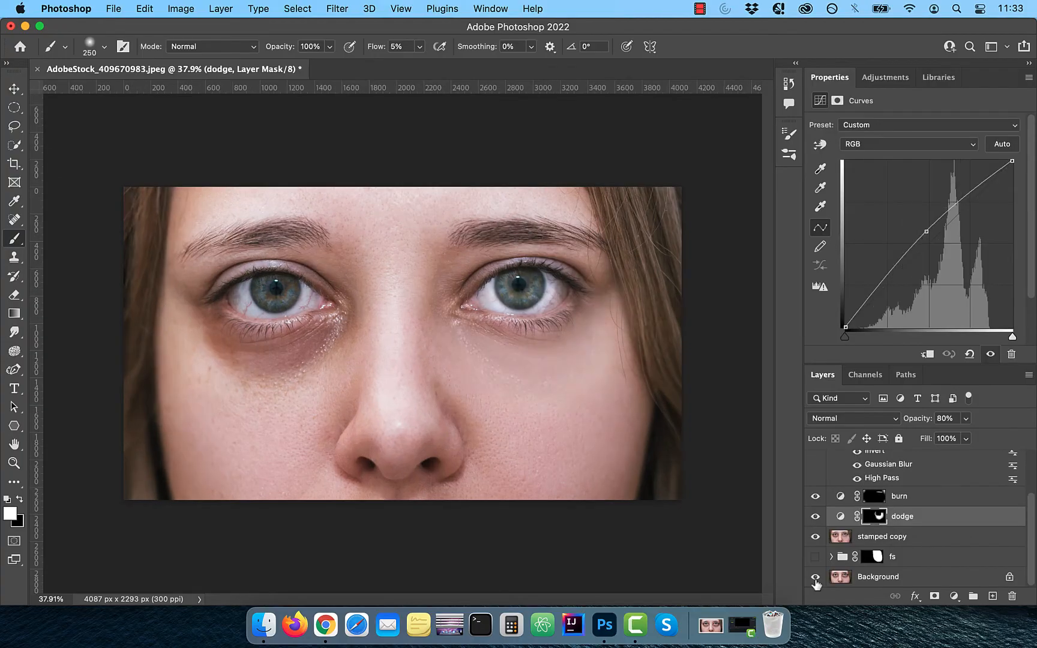
Step: Toggle between the original Background alone and all retouch layers to compare before and after
left_click(815, 578, "alt")
left_click(816, 578, "alt")
left_click(815, 578, "alt")
left_click(815, 578, "alt")
left_click(815, 578, "alt")
left_click(815, 578, "alt")
left_click(815, 578, "alt")
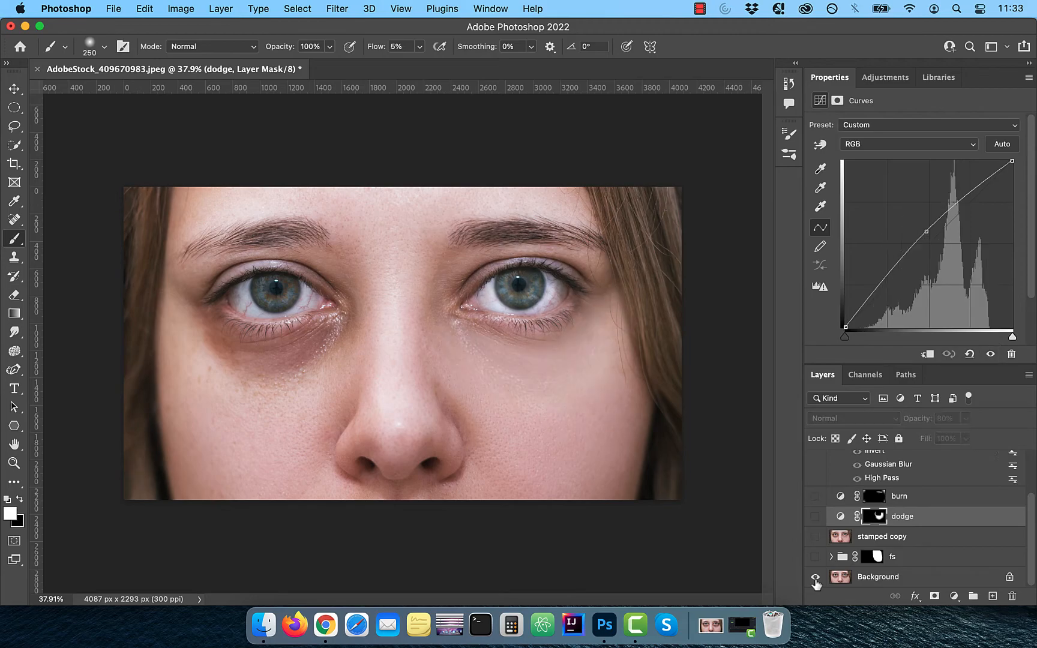
left_click(815, 578, "alt")
left_click(815, 578, "alt")
left_click(815, 578, "alt")
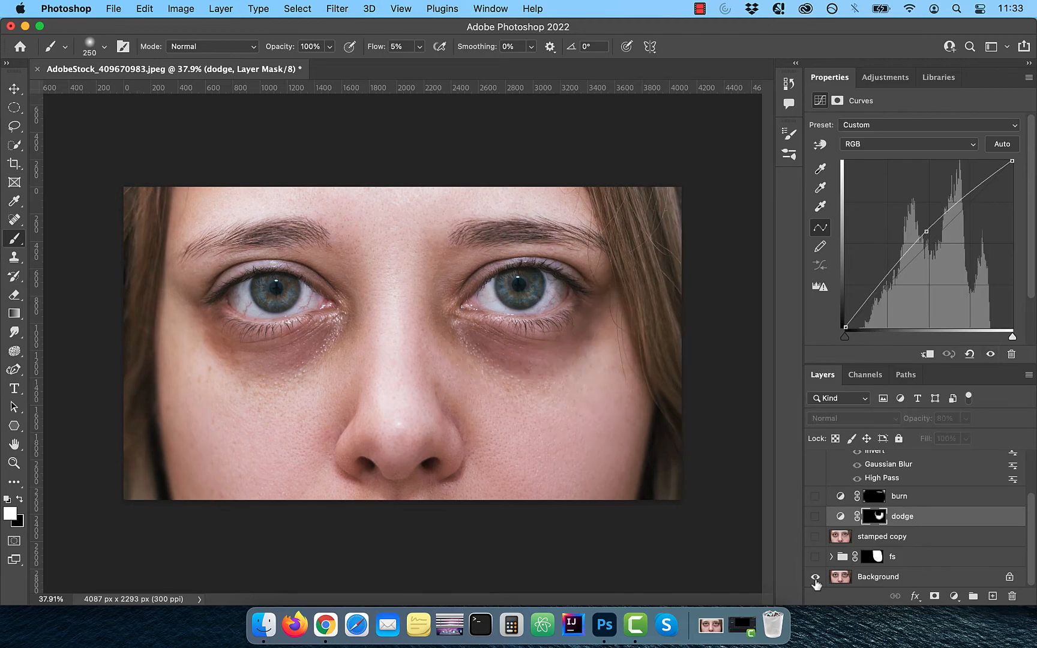